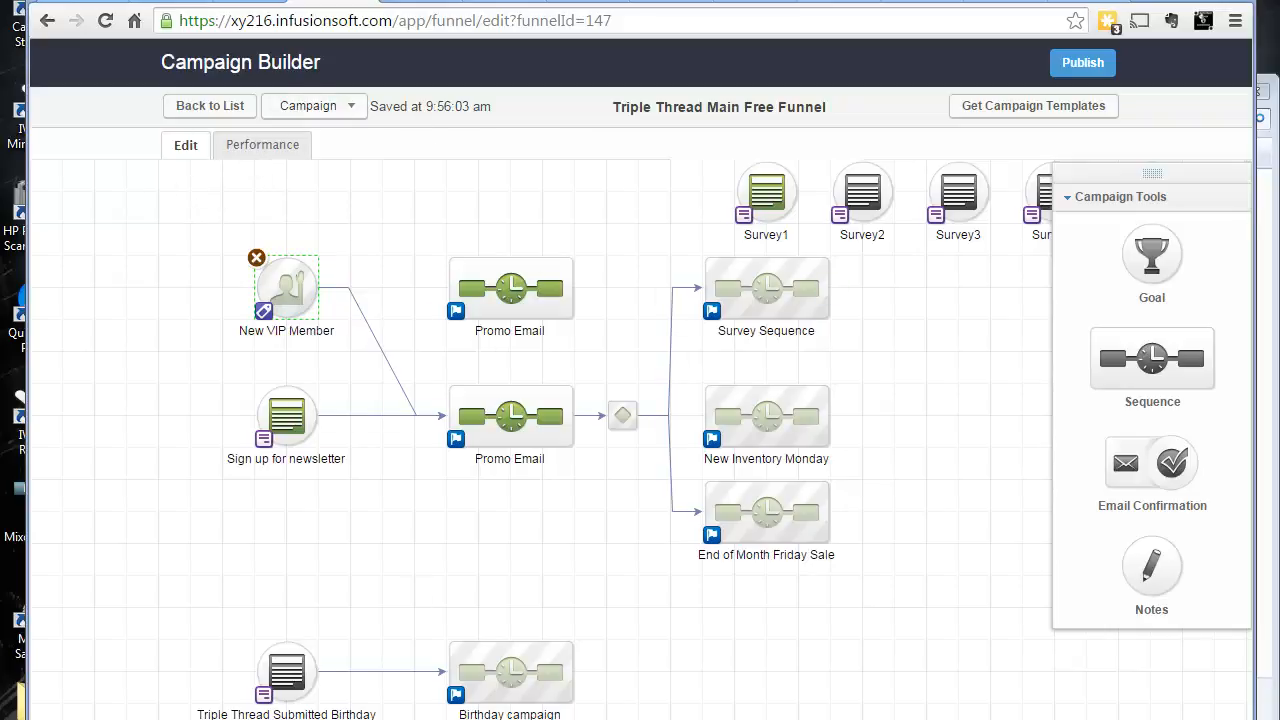
# Switch between the campaign's Performance and Edit views to compare contact counts with the canvas layout
pyautogui.click(285, 147)
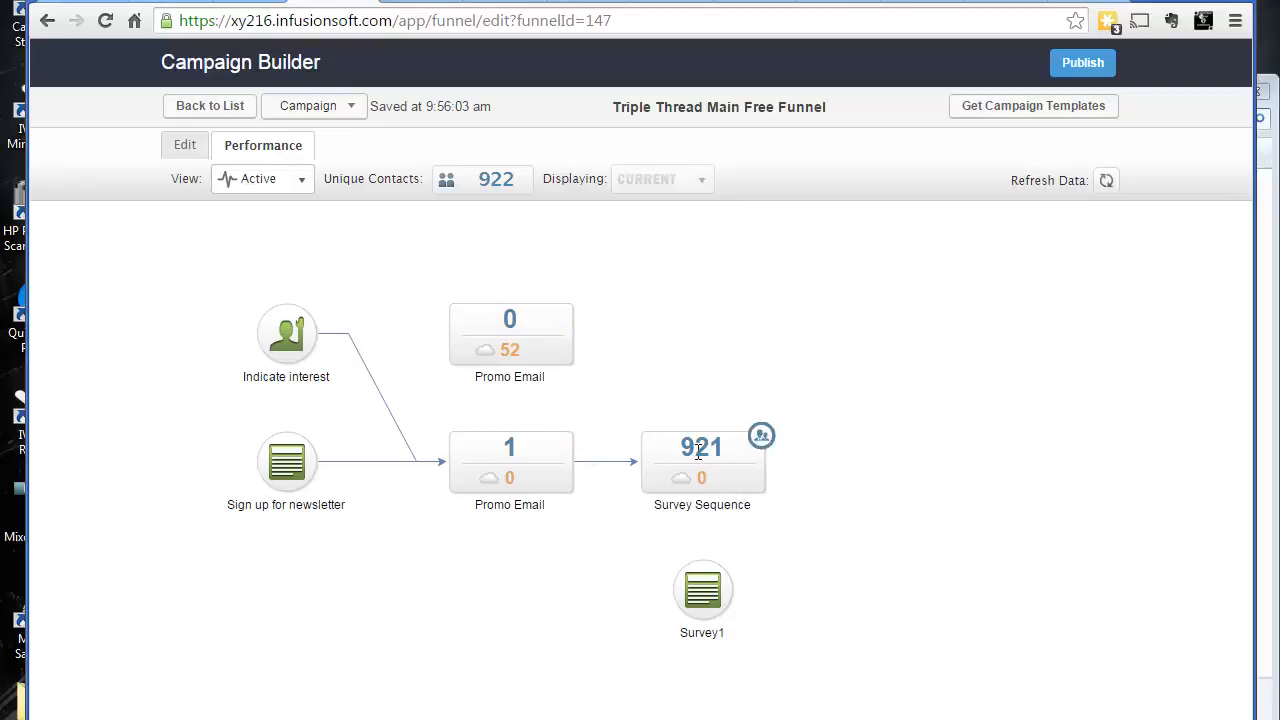
pyautogui.click(182, 148)
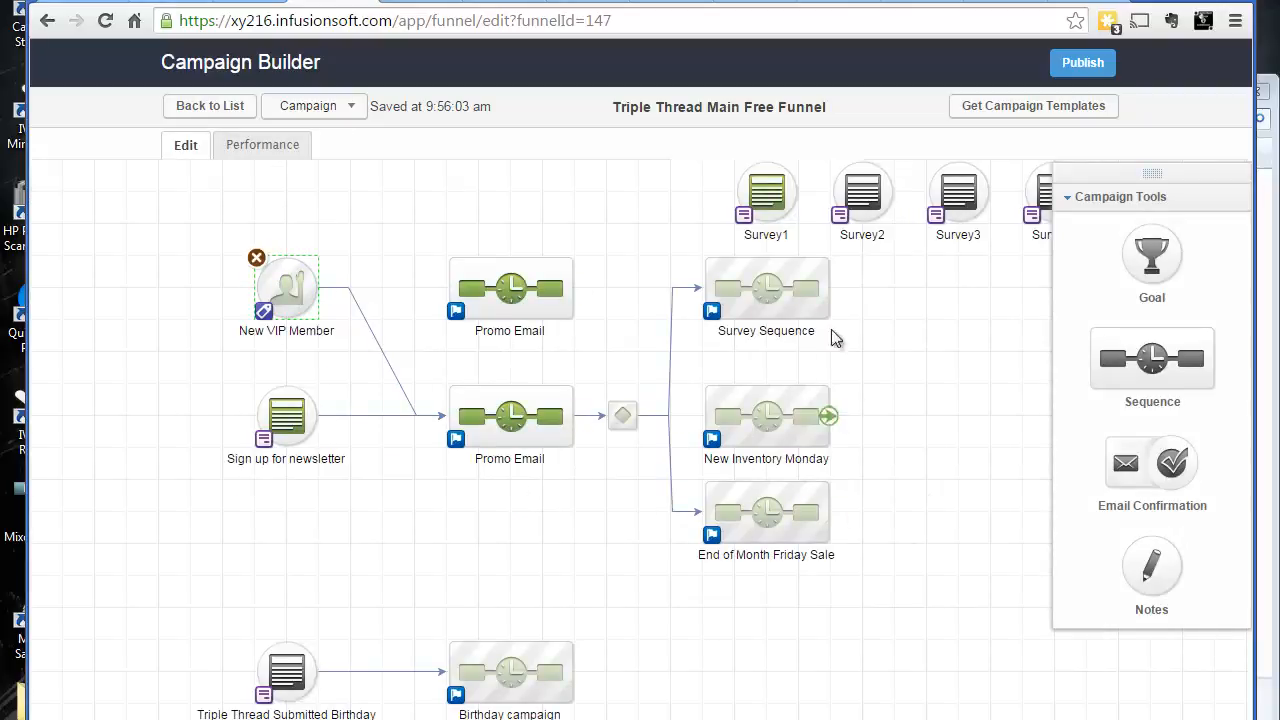
pyautogui.moveTo(961, 387); pyautogui.dragTo(866, 423)
pyautogui.click(259, 145)
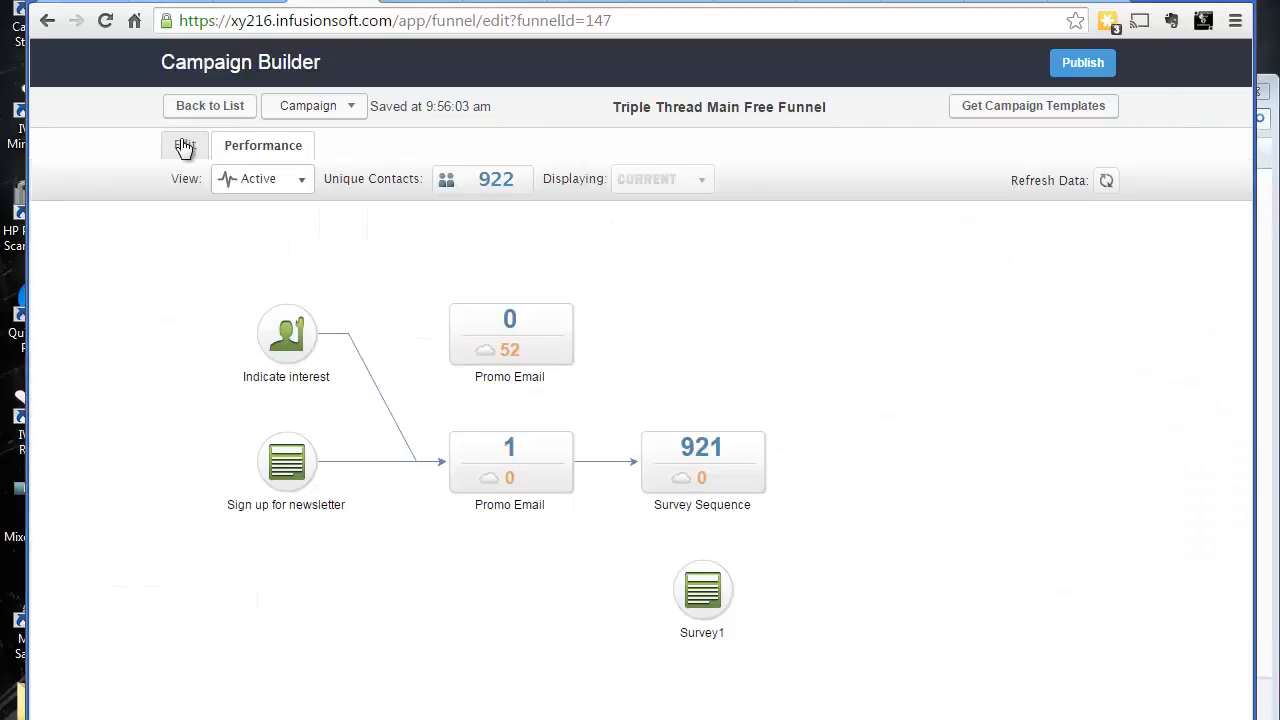
pyautogui.click(184, 146)
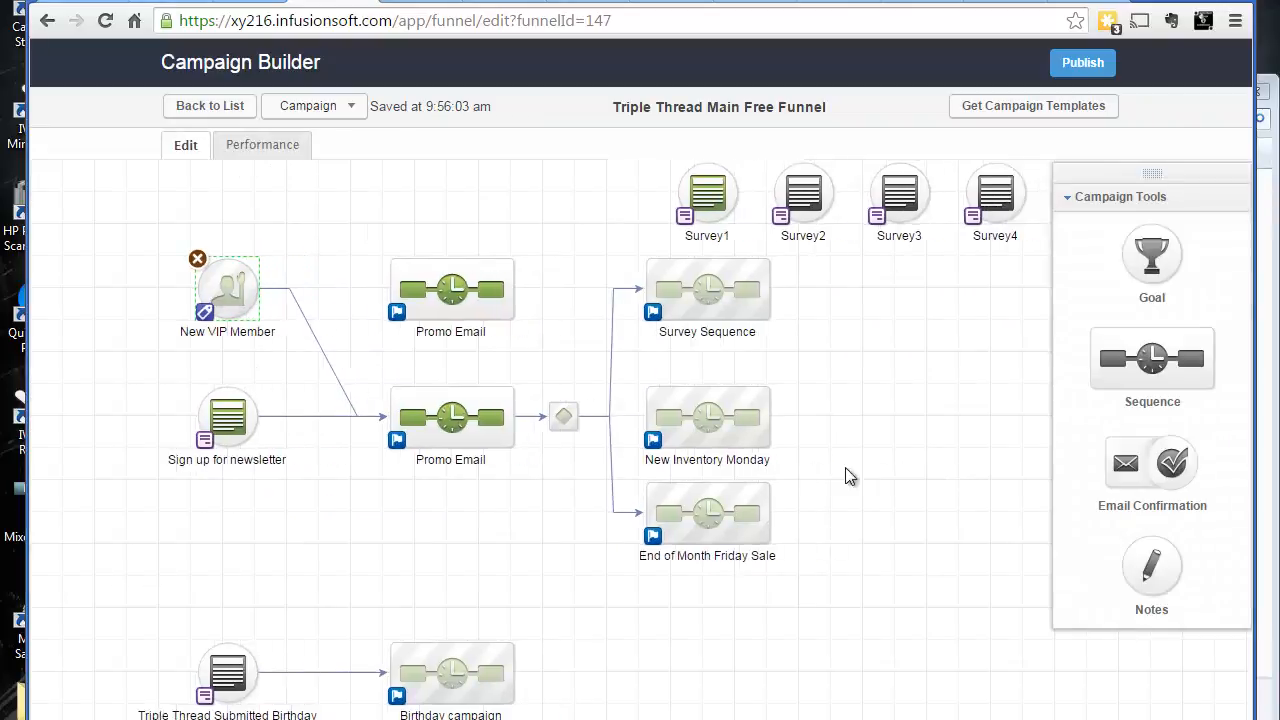
pyautogui.moveTo(849, 476); pyautogui.dragTo(803, 497)
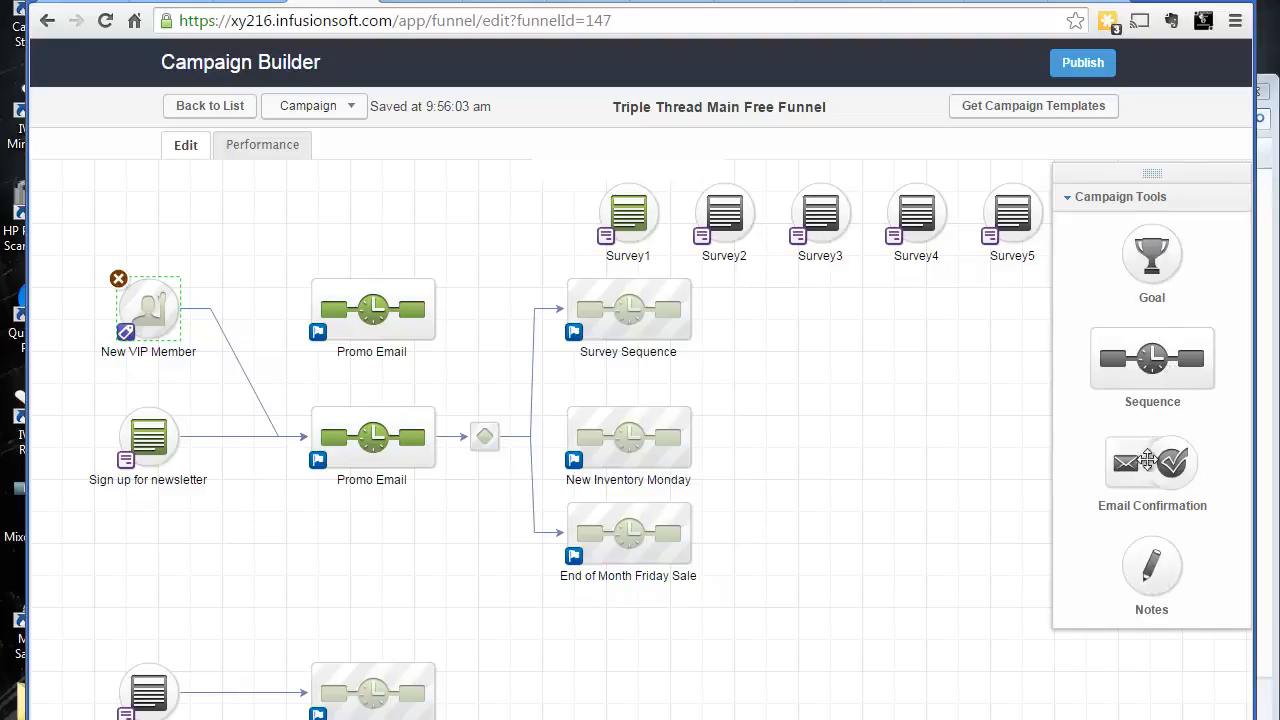
pyautogui.click(1066, 208)
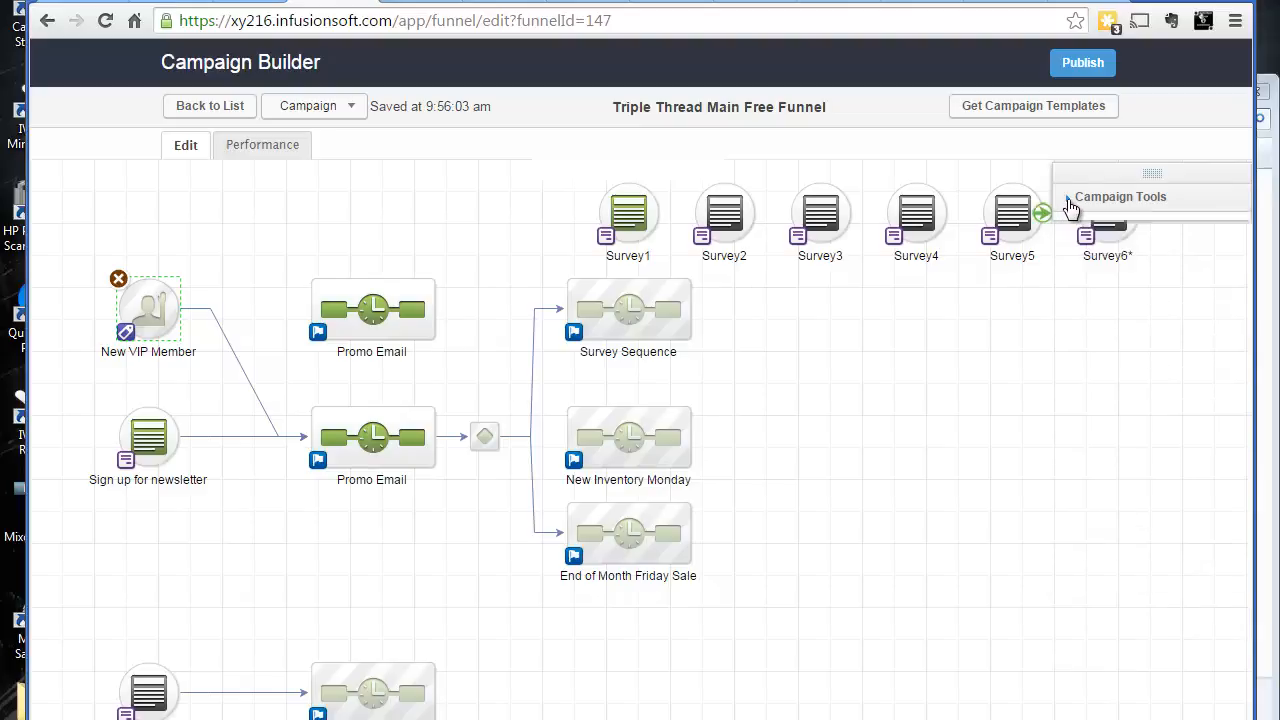
pyautogui.click(1070, 207)
pyautogui.click(1070, 207)
pyautogui.click(1070, 205)
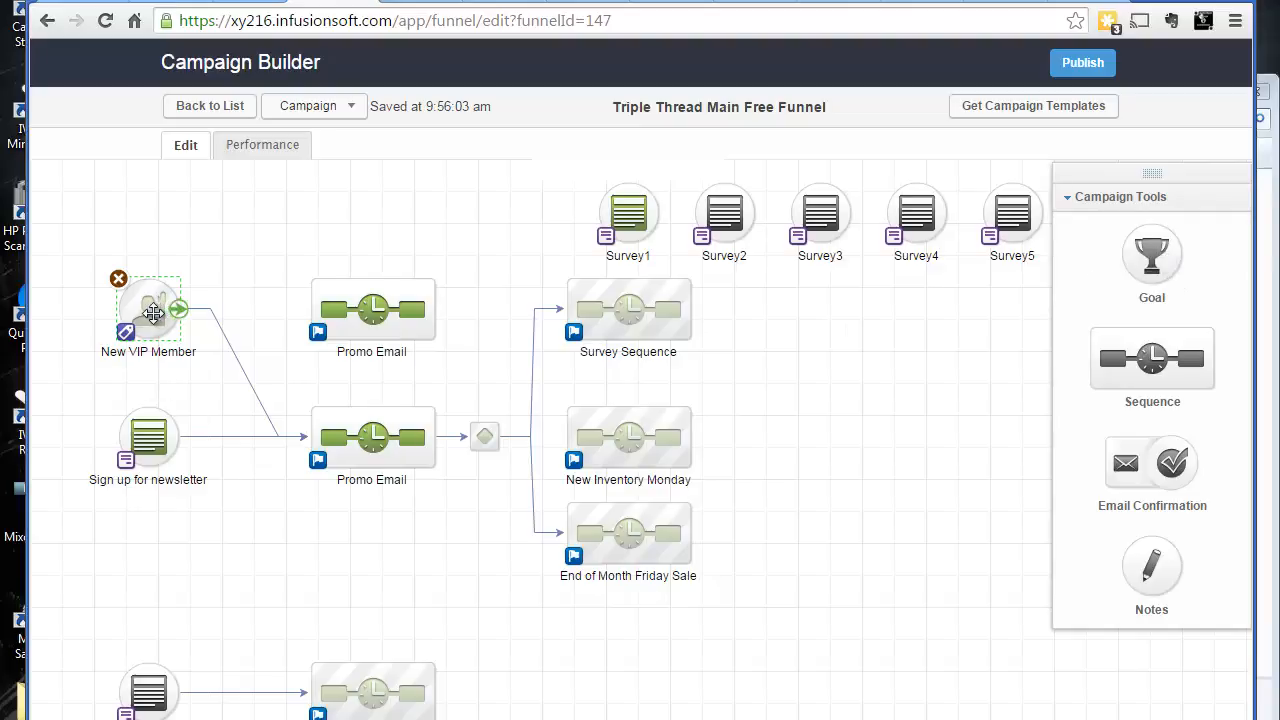
pyautogui.moveTo(168, 305)
pyautogui.mouseDown()
pyautogui.moveTo(184, 305)
pyautogui.moveTo(150, 307)
pyautogui.mouseUp()
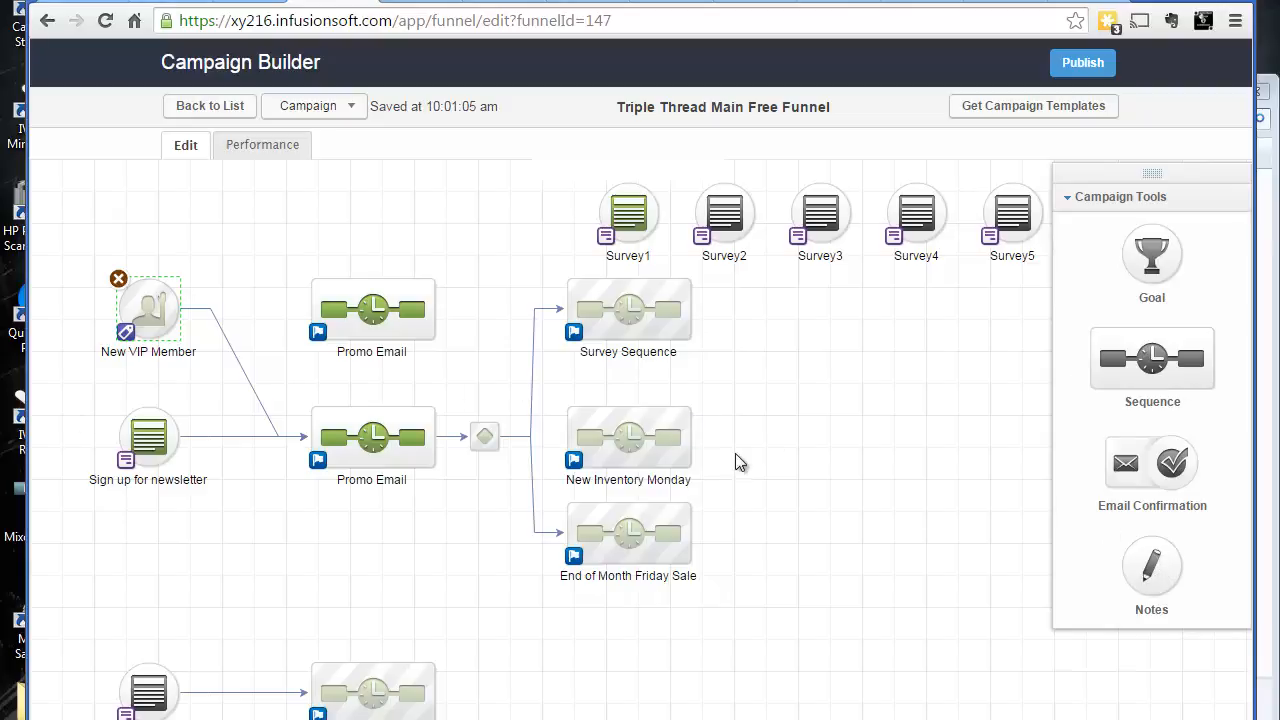
# Add a new goal to the canvas named "gial 1" that is achieved when a contact submits a web form
pyautogui.moveTo(565, 417)
pyautogui.moveTo(1147, 256); pyautogui.dragTo(760, 437)
pyautogui.doubleClick(815, 452)
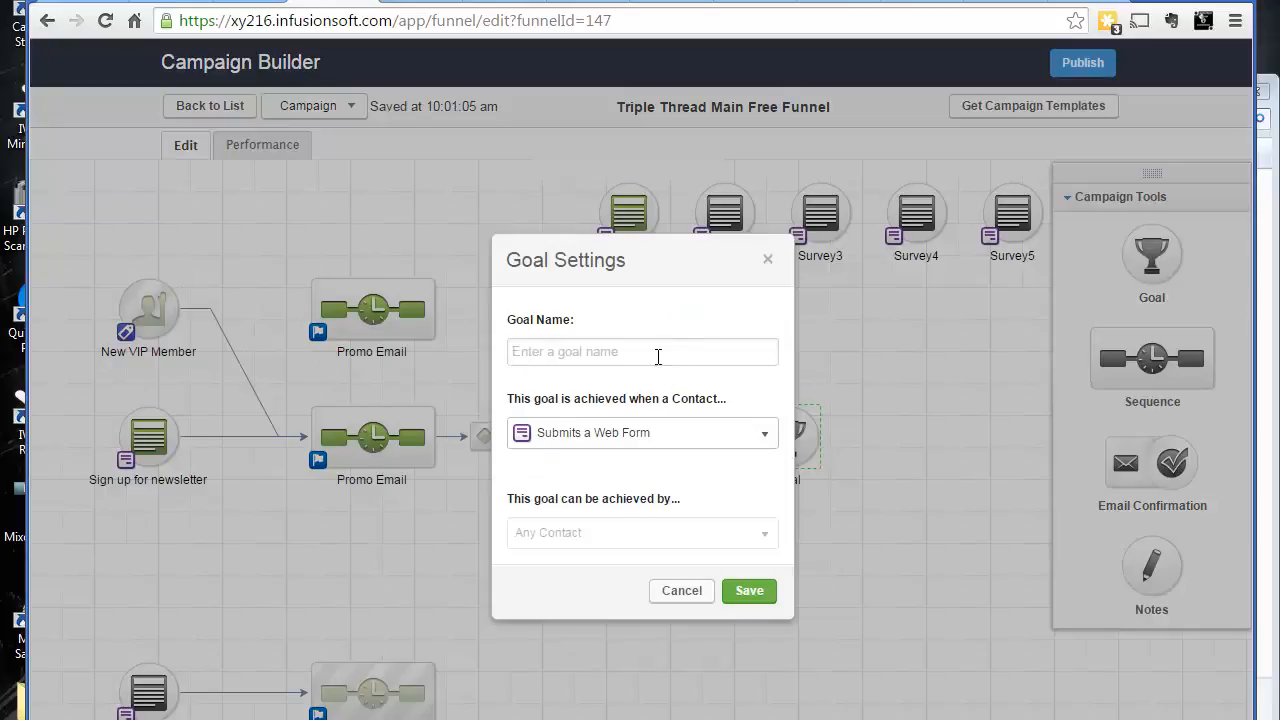
pyautogui.write('gial 1')
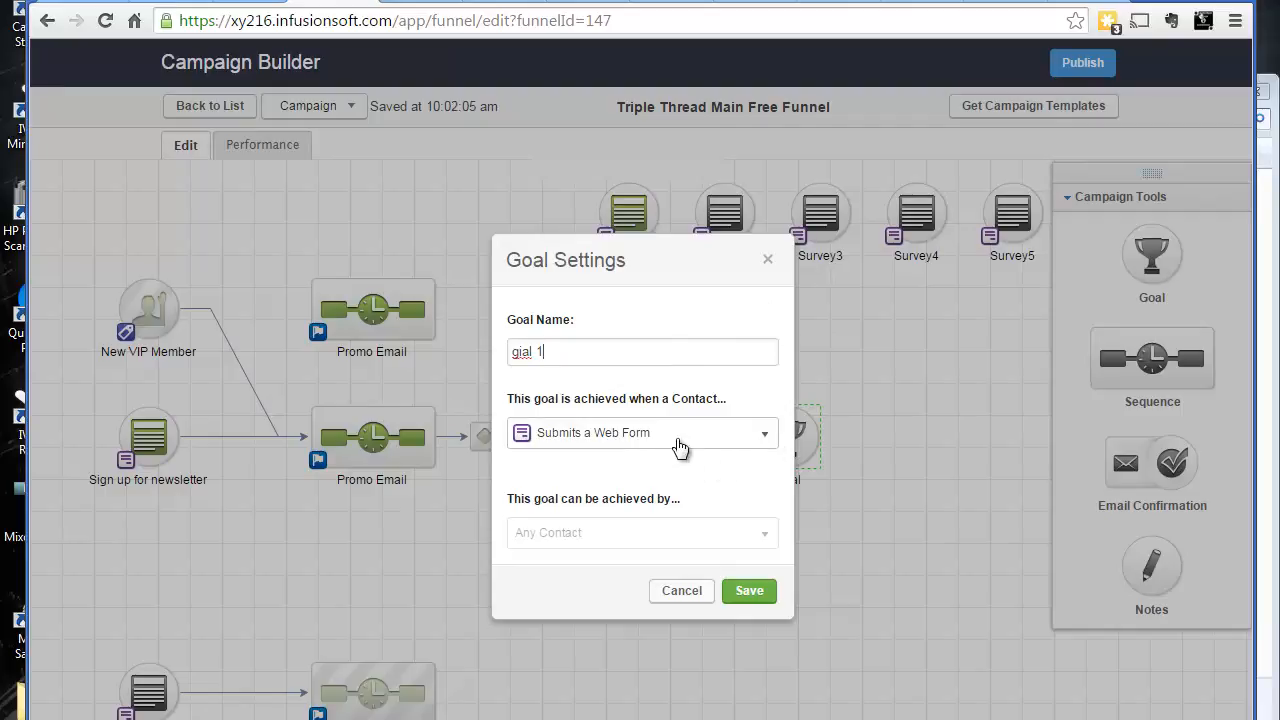
pyautogui.click(620, 443)
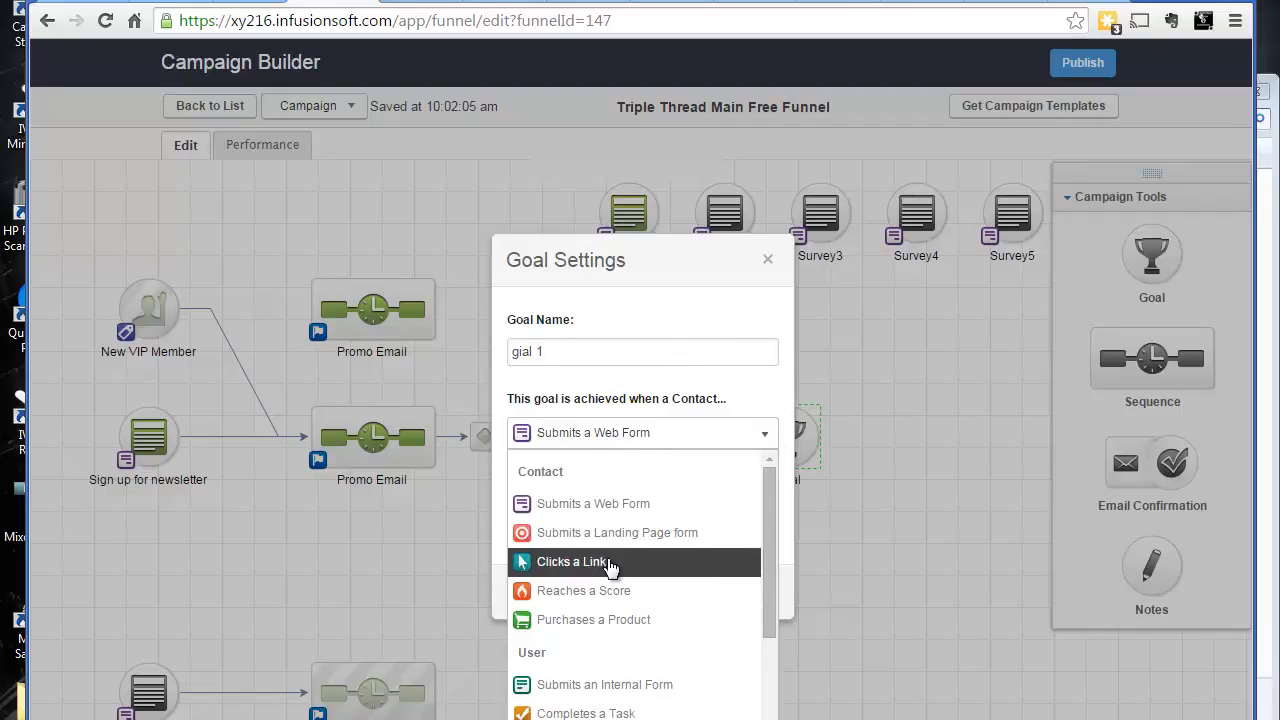
pyautogui.click(617, 512)
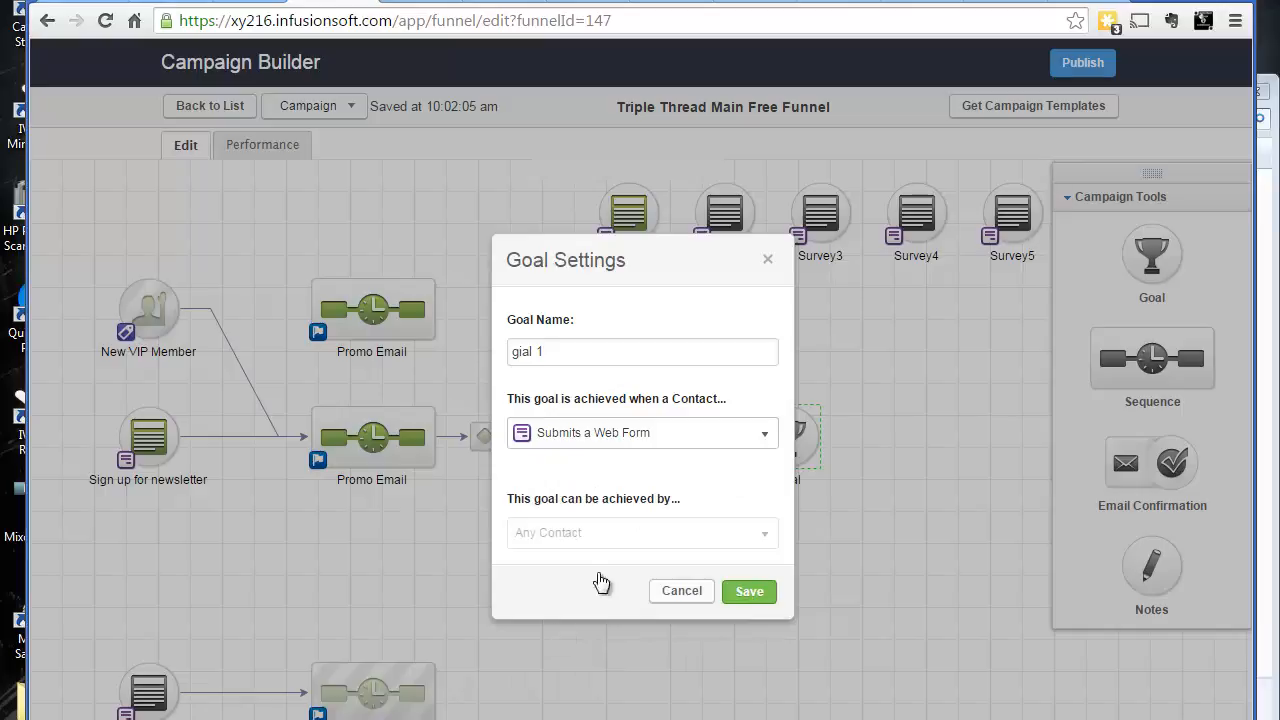
pyautogui.click(873, 286)
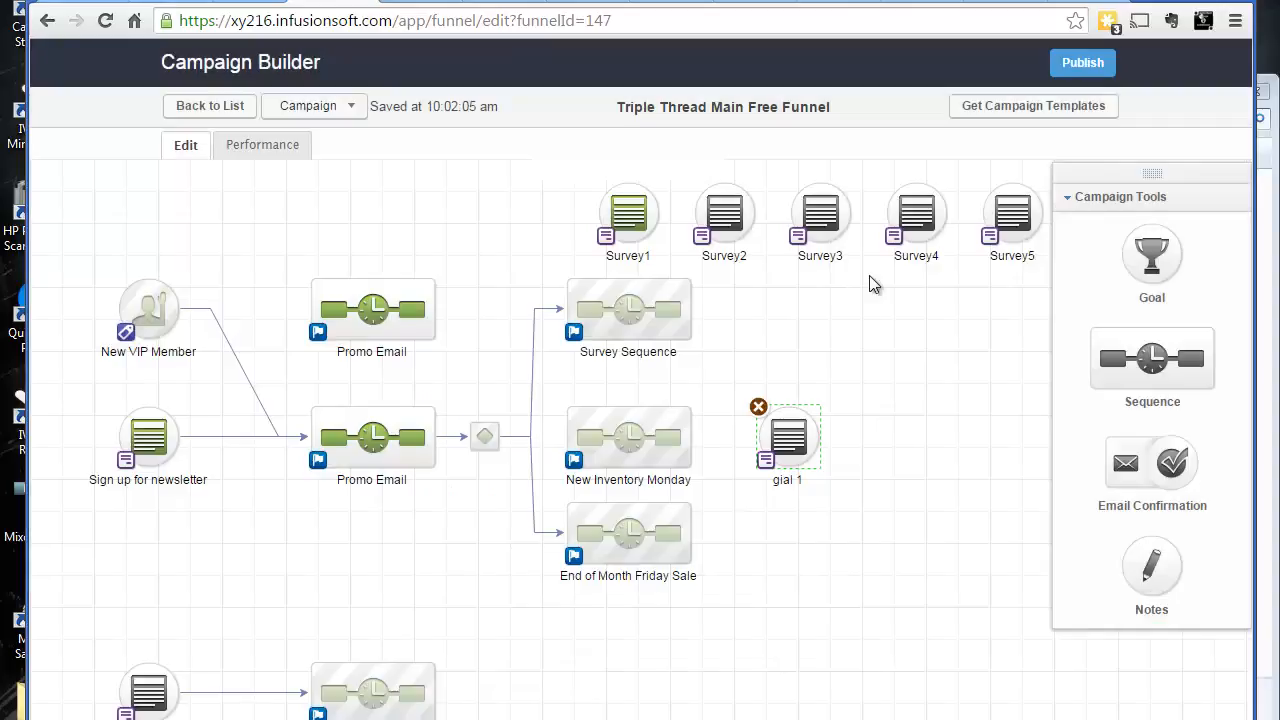
# Move the new goal up slightly and browse its trigger options without saving any change
pyautogui.moveTo(766, 468); pyautogui.dragTo(765, 438)
pyautogui.doubleClick(765, 438)
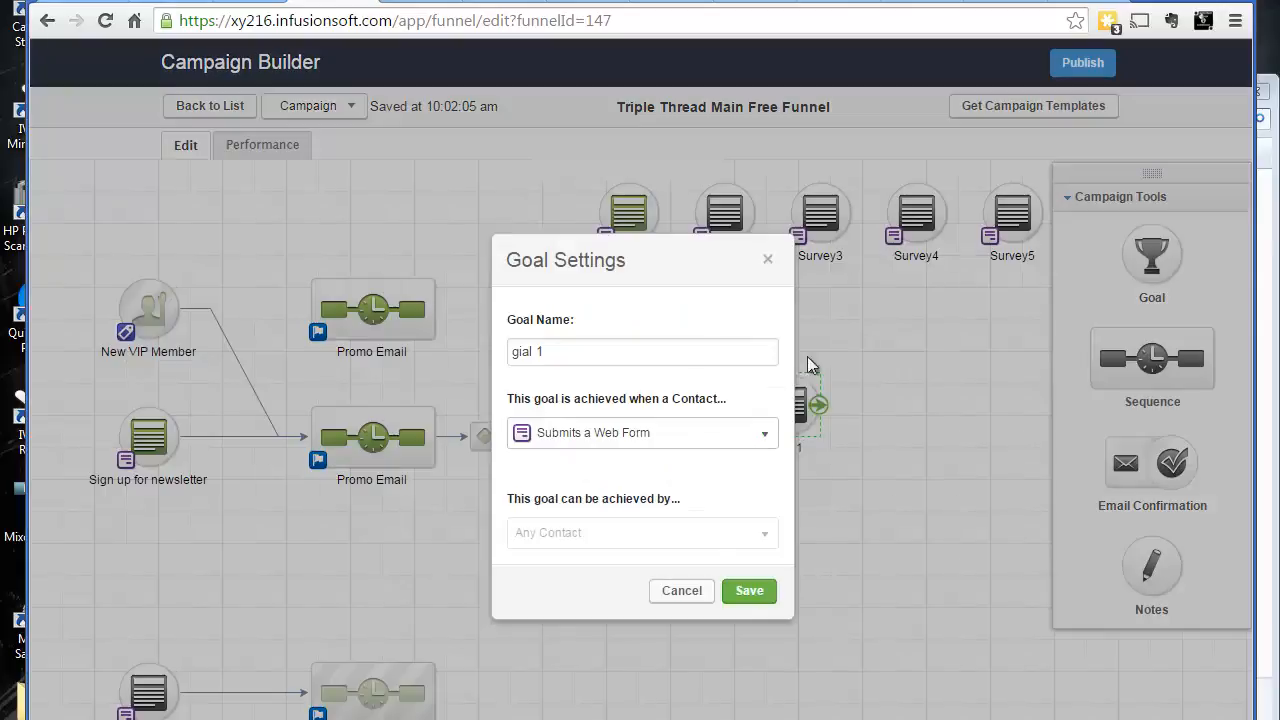
pyautogui.click(712, 450)
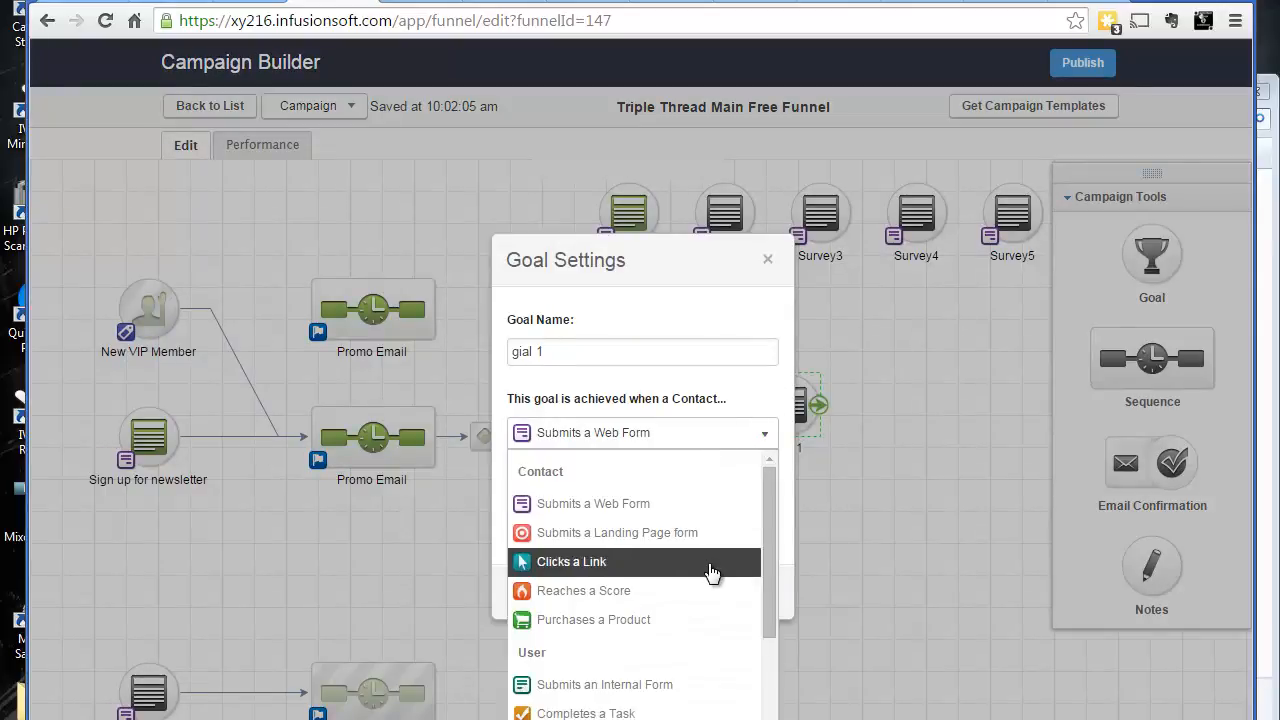
pyautogui.click(768, 261)
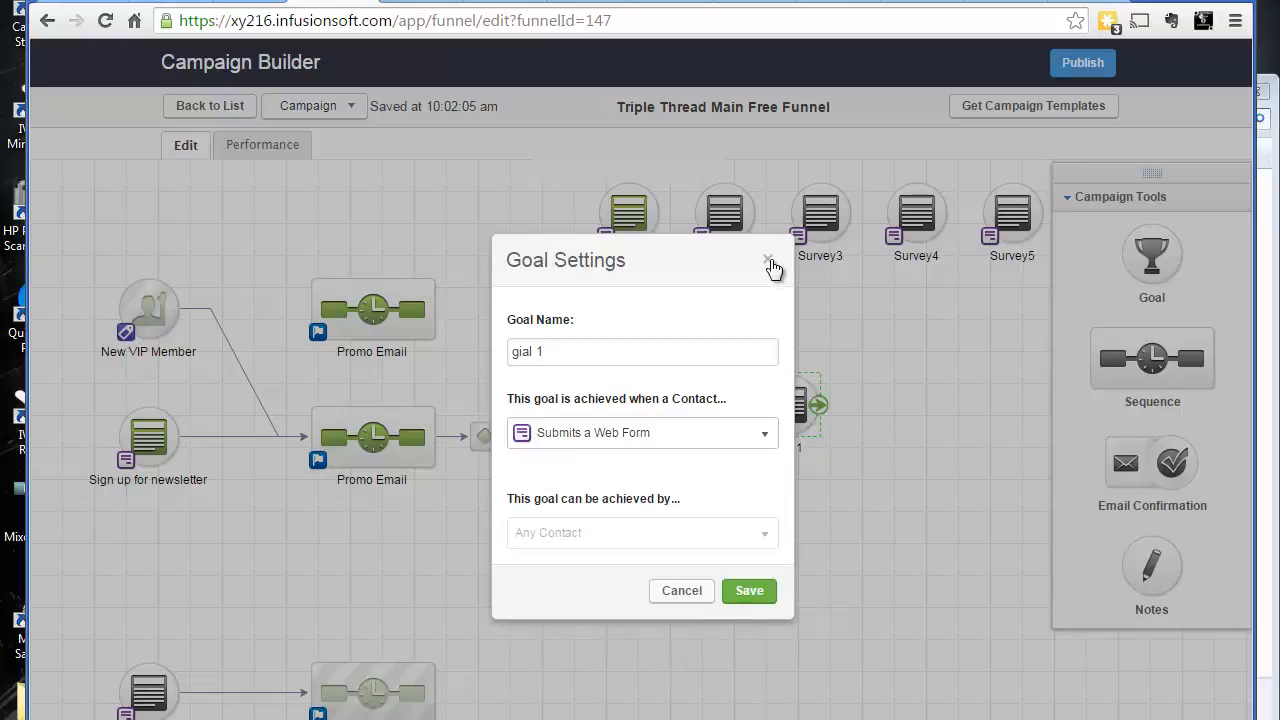
pyautogui.click(767, 259)
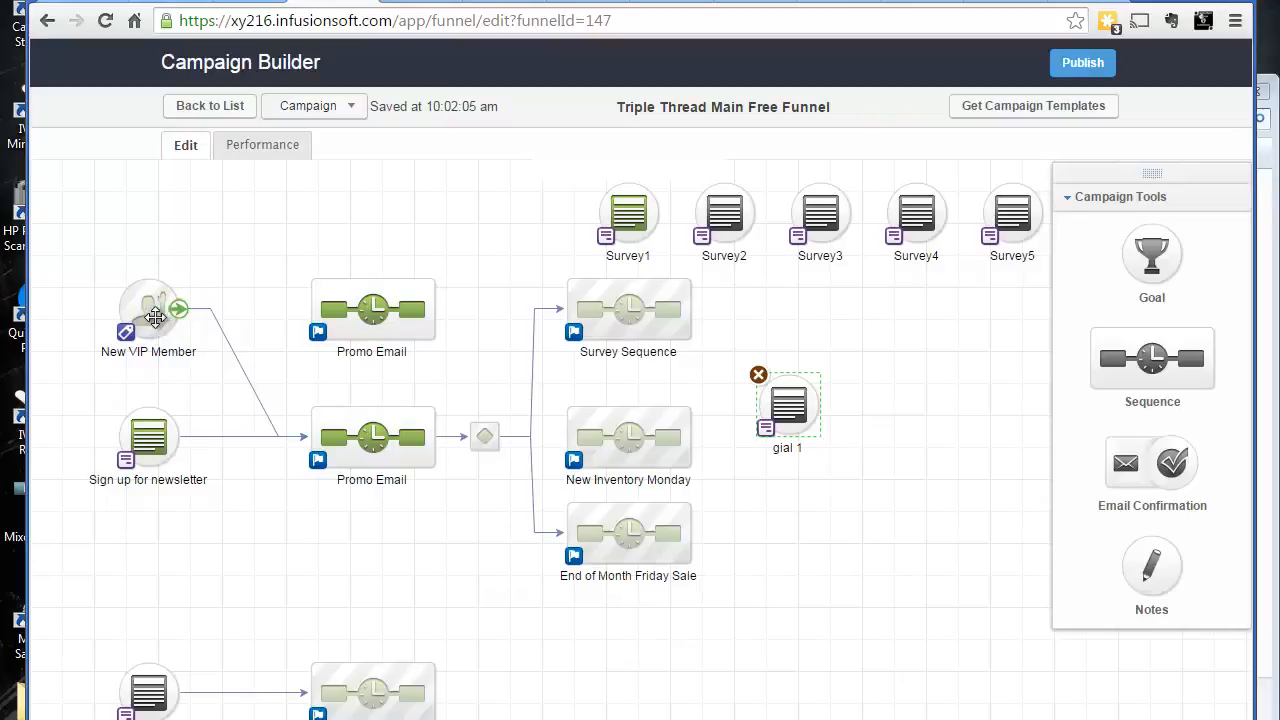
# Open the New VIP Member goal's settings to inspect its trigger, and close them
pyautogui.doubleClick(150, 372)
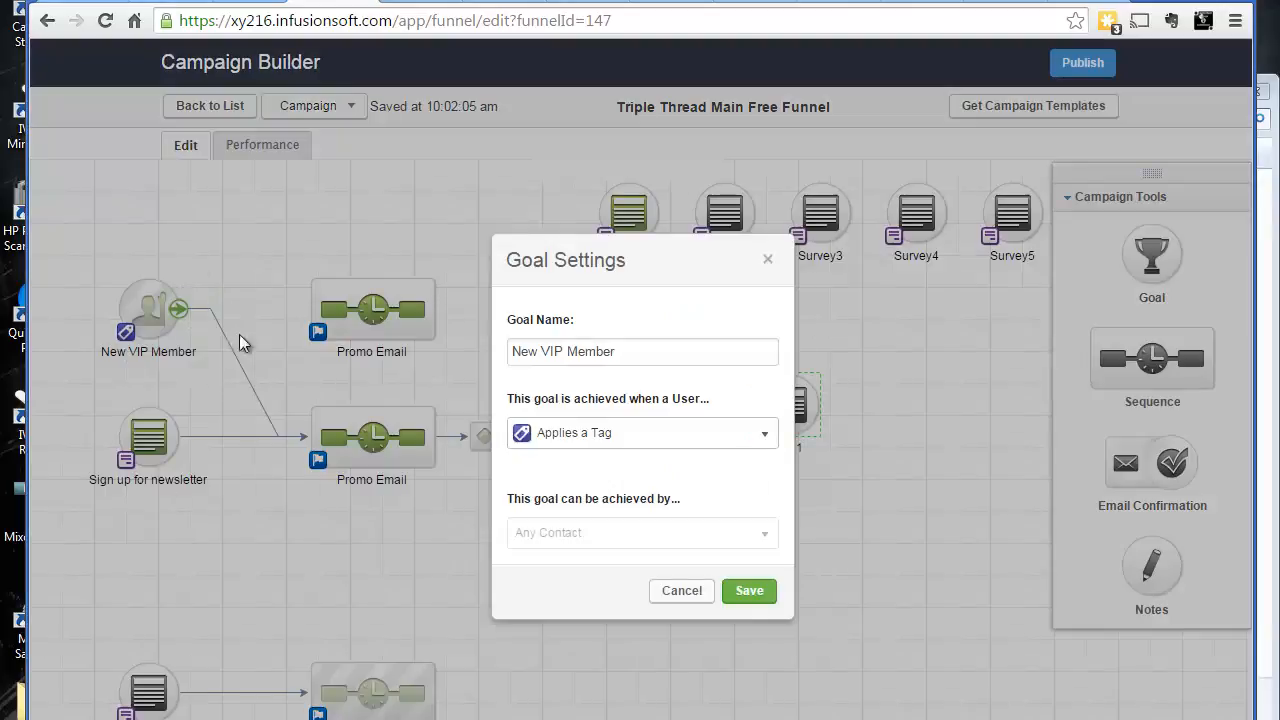
pyautogui.click(770, 262)
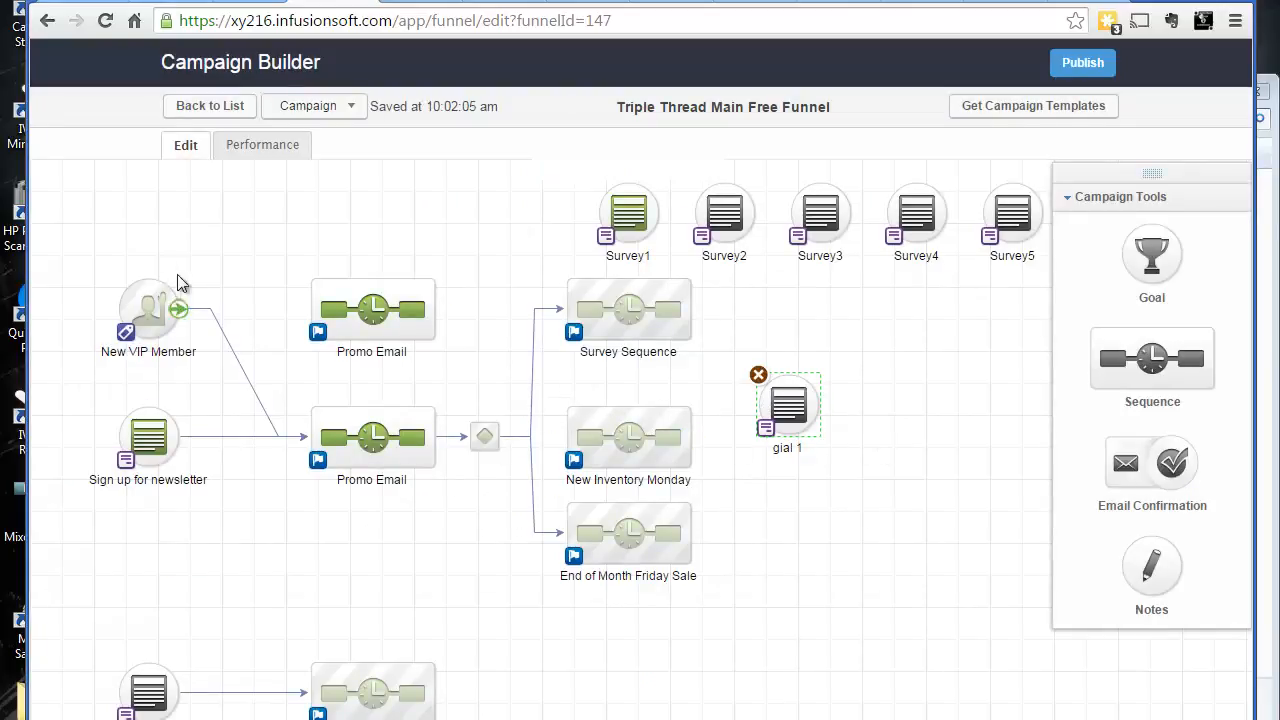
# Change the "gial 1" goal's trigger to Purchases a Product and save
pyautogui.doubleClick(772, 432)
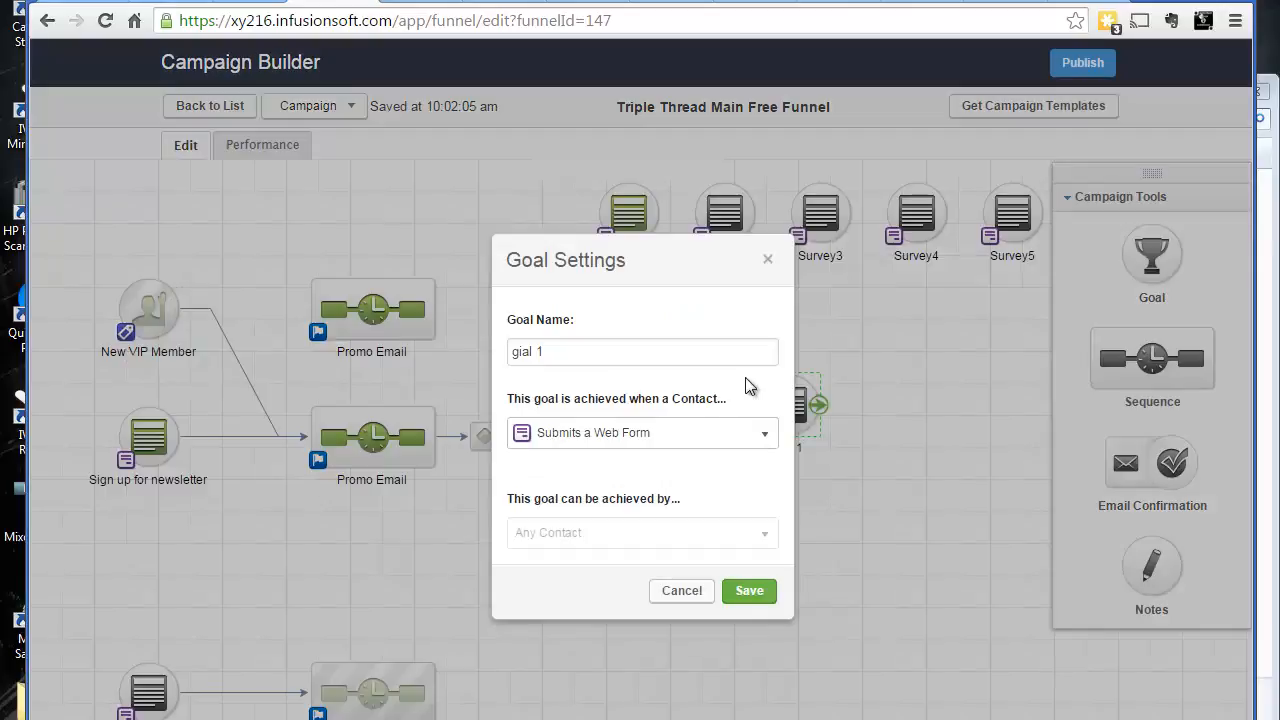
pyautogui.click(690, 435)
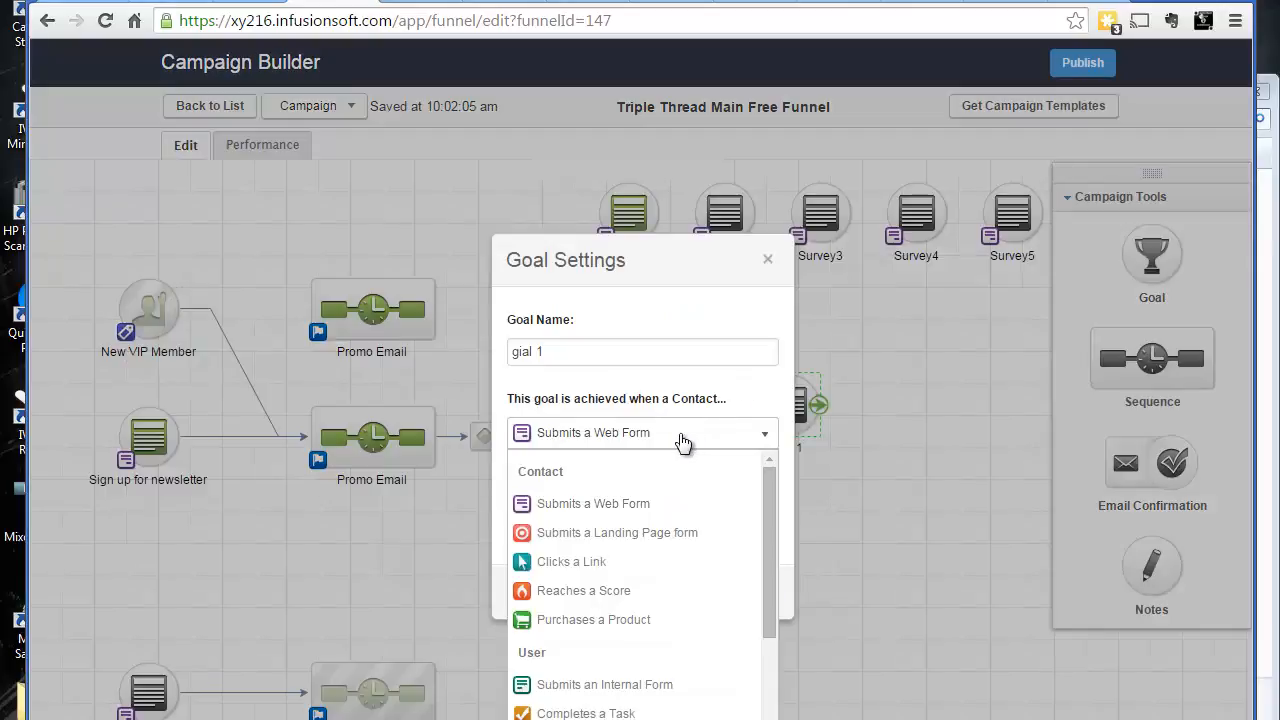
pyautogui.click(616, 619)
pyautogui.click(758, 595)
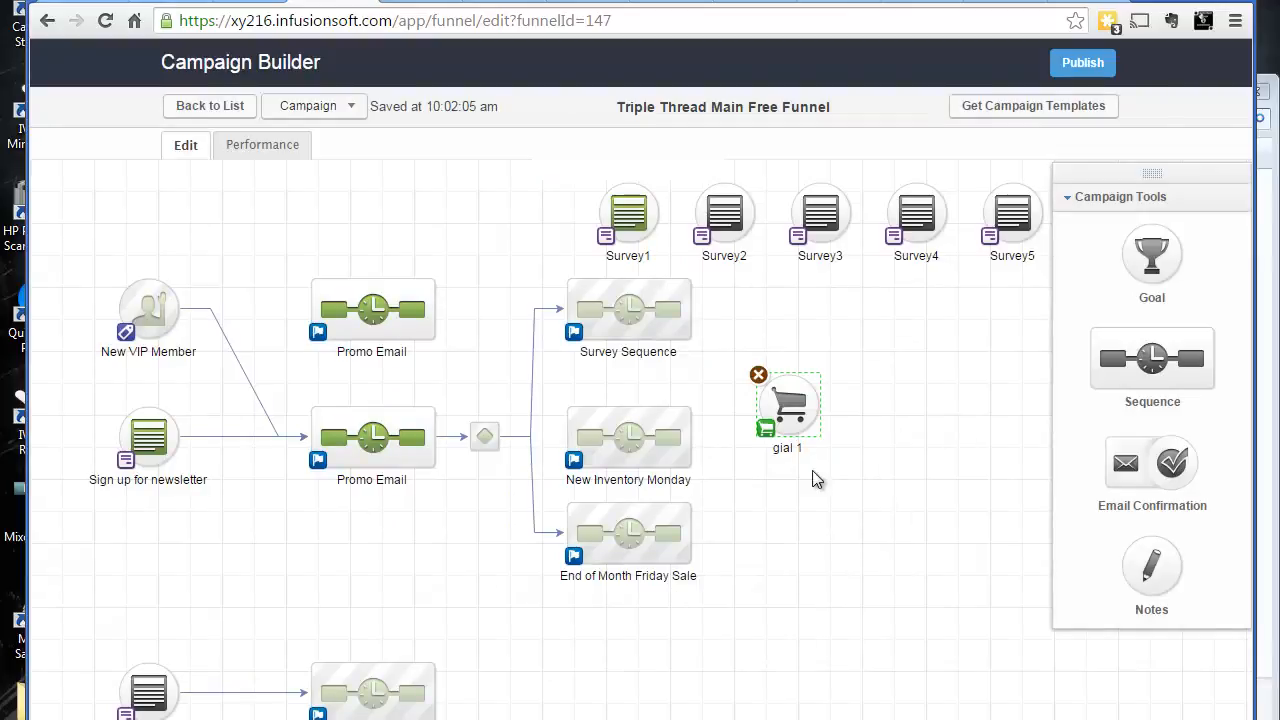
# Change the "gial 1" goal's trigger to Completes a Task and save
pyautogui.doubleClick(772, 436)
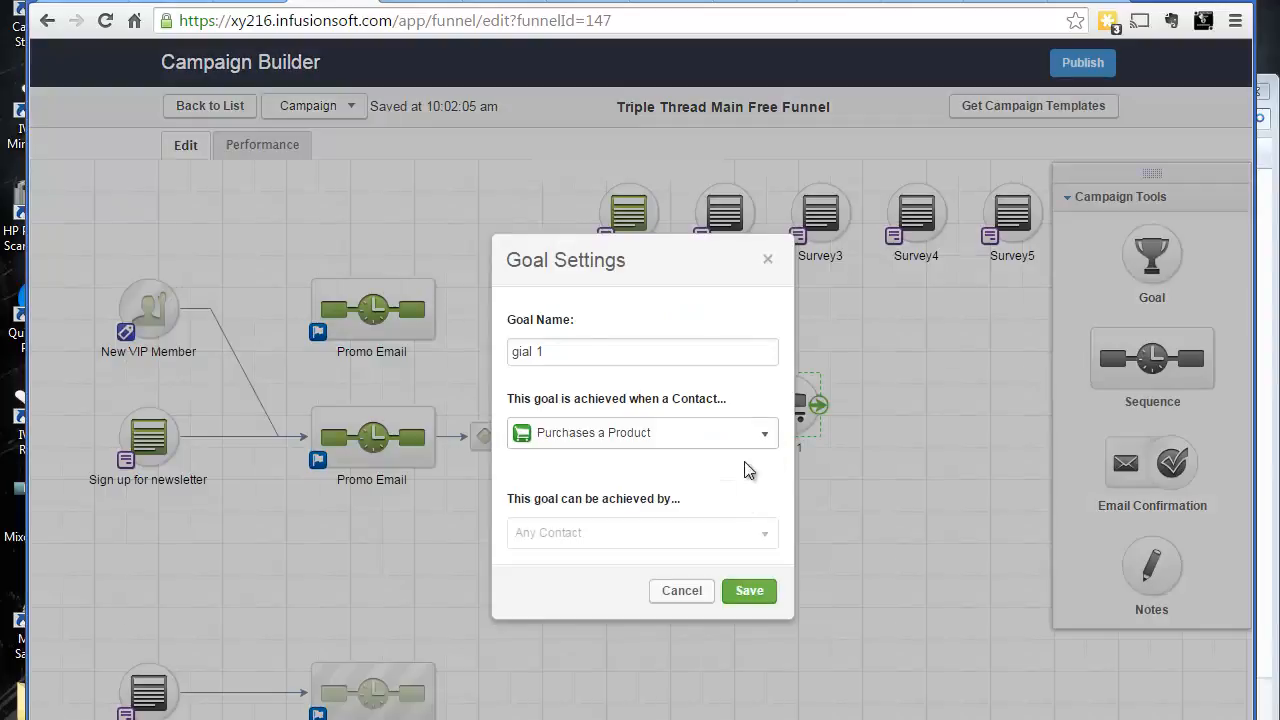
pyautogui.click(751, 441)
pyautogui.scroll(-2, 715, 560)
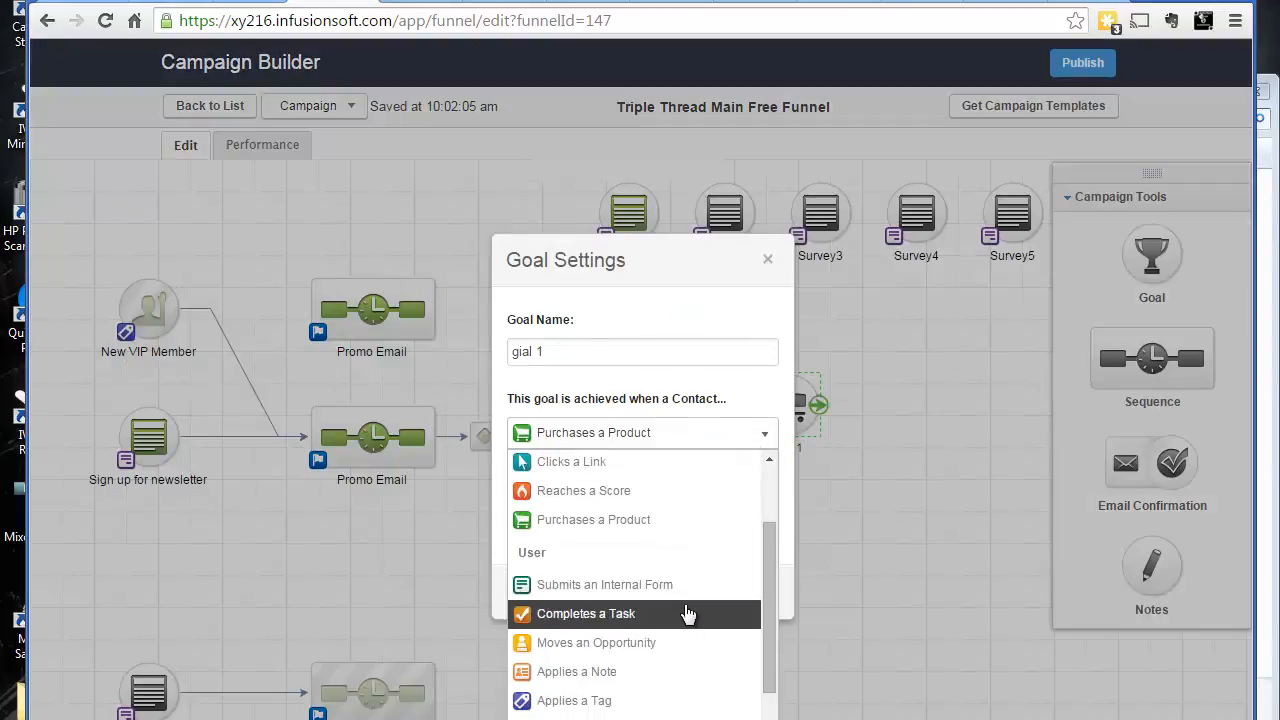
pyautogui.click(686, 613)
pyautogui.click(750, 592)
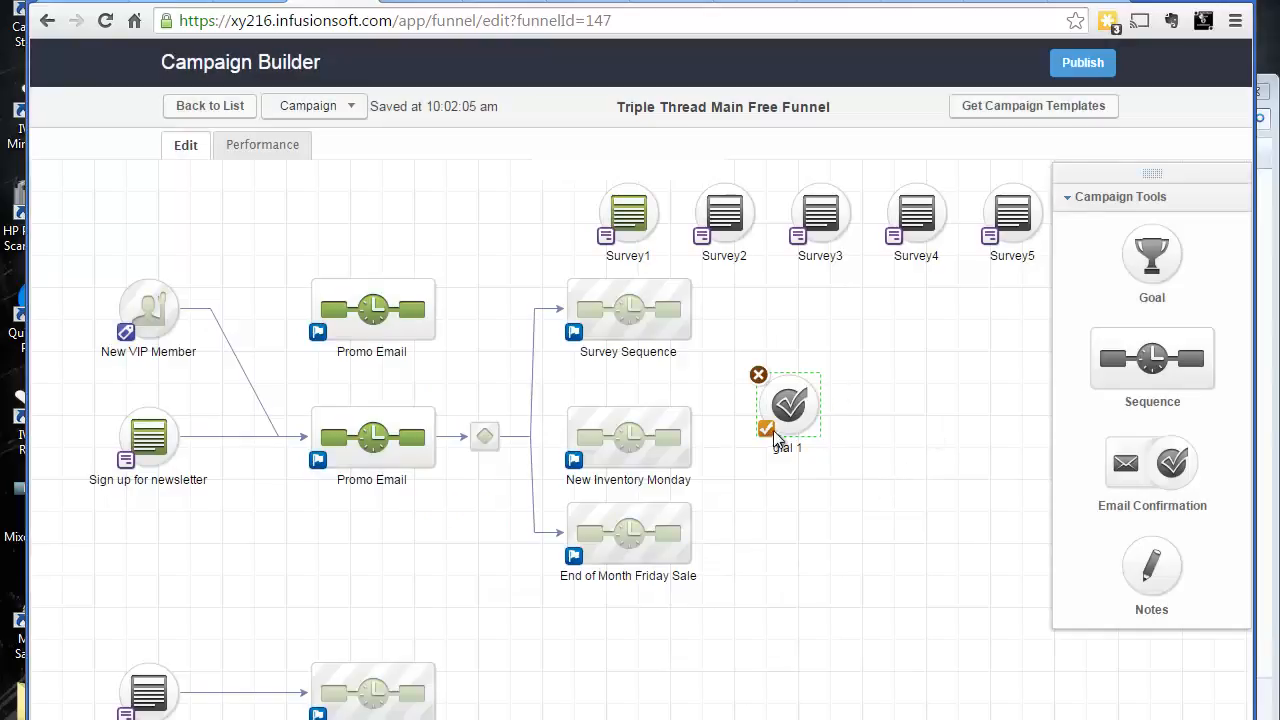
# Change the "gial 1" goal's trigger to Clicks a Link and save
pyautogui.doubleClick(816, 362)
pyautogui.click(692, 446)
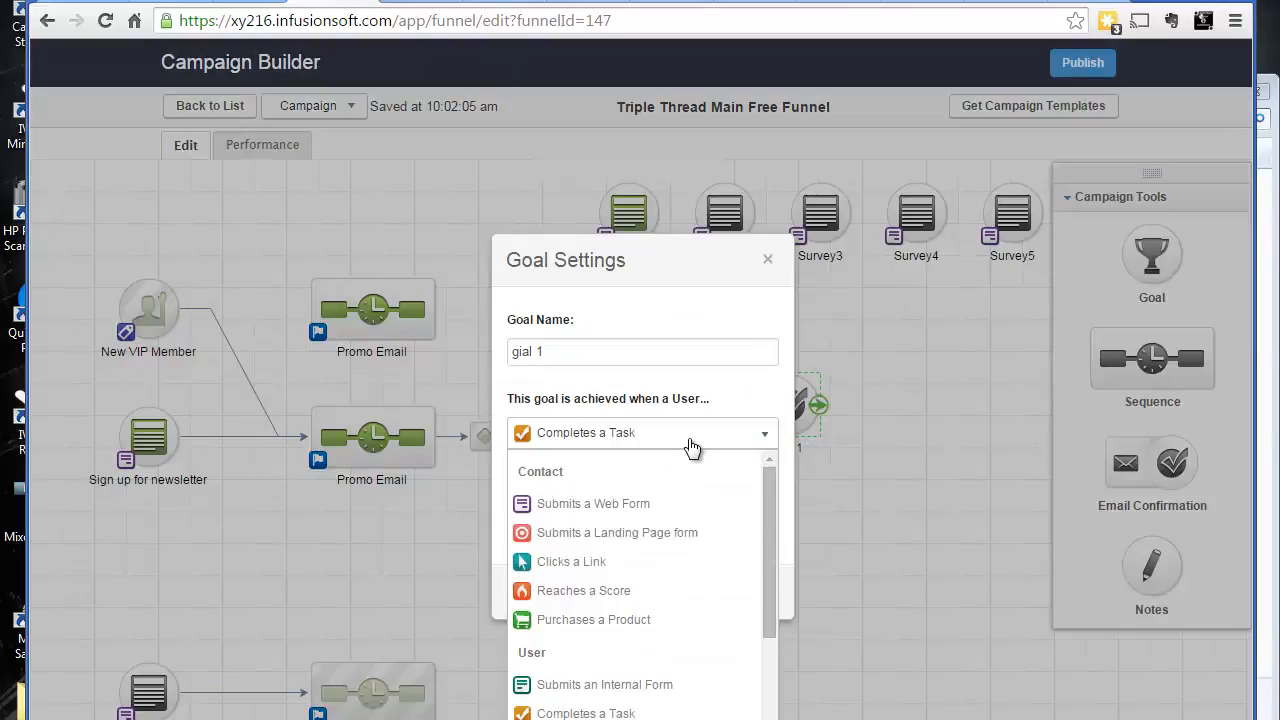
pyautogui.click(636, 562)
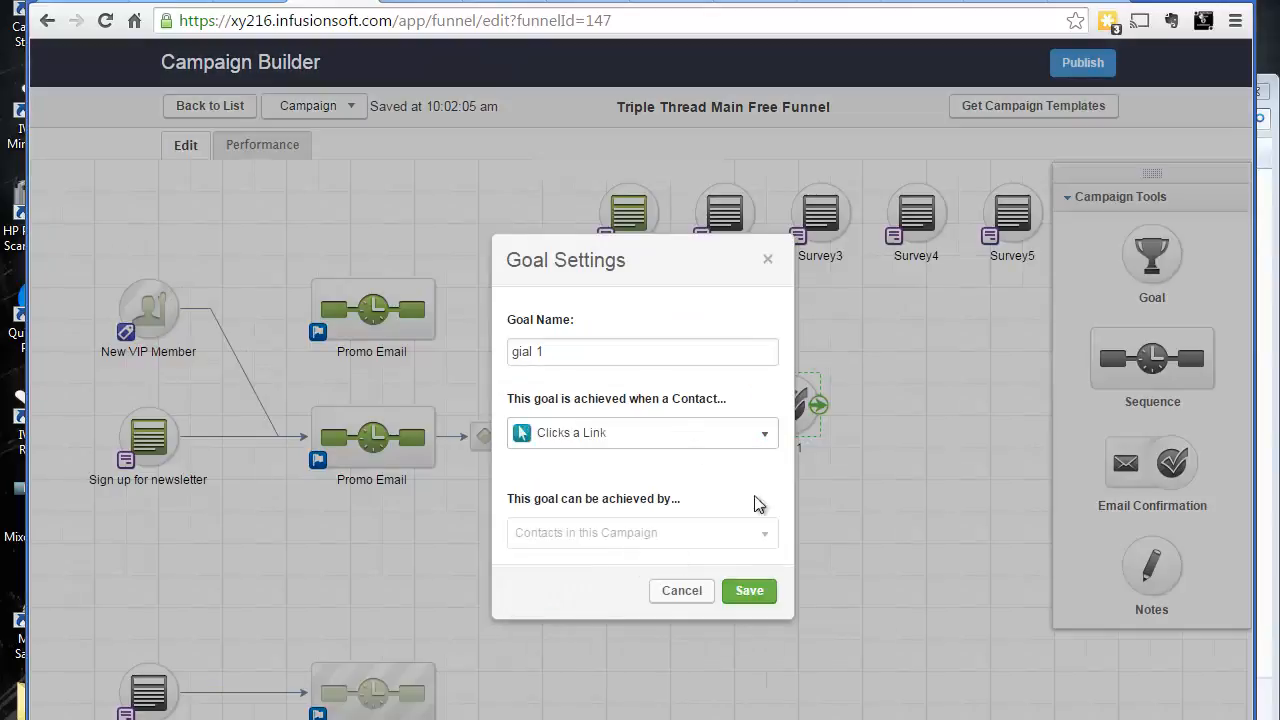
pyautogui.click(752, 589)
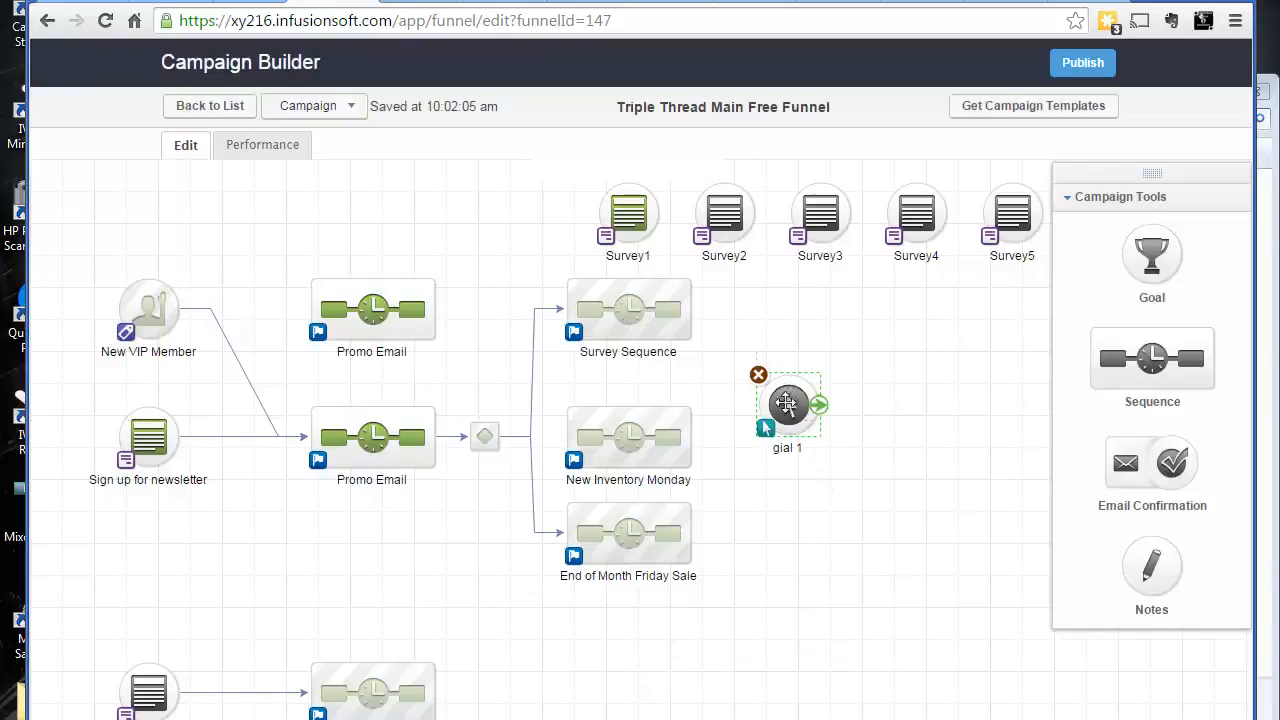
# Move the goal back down and change its trigger to Applies a Tag, then save
pyautogui.moveTo(786, 402); pyautogui.dragTo(786, 435)
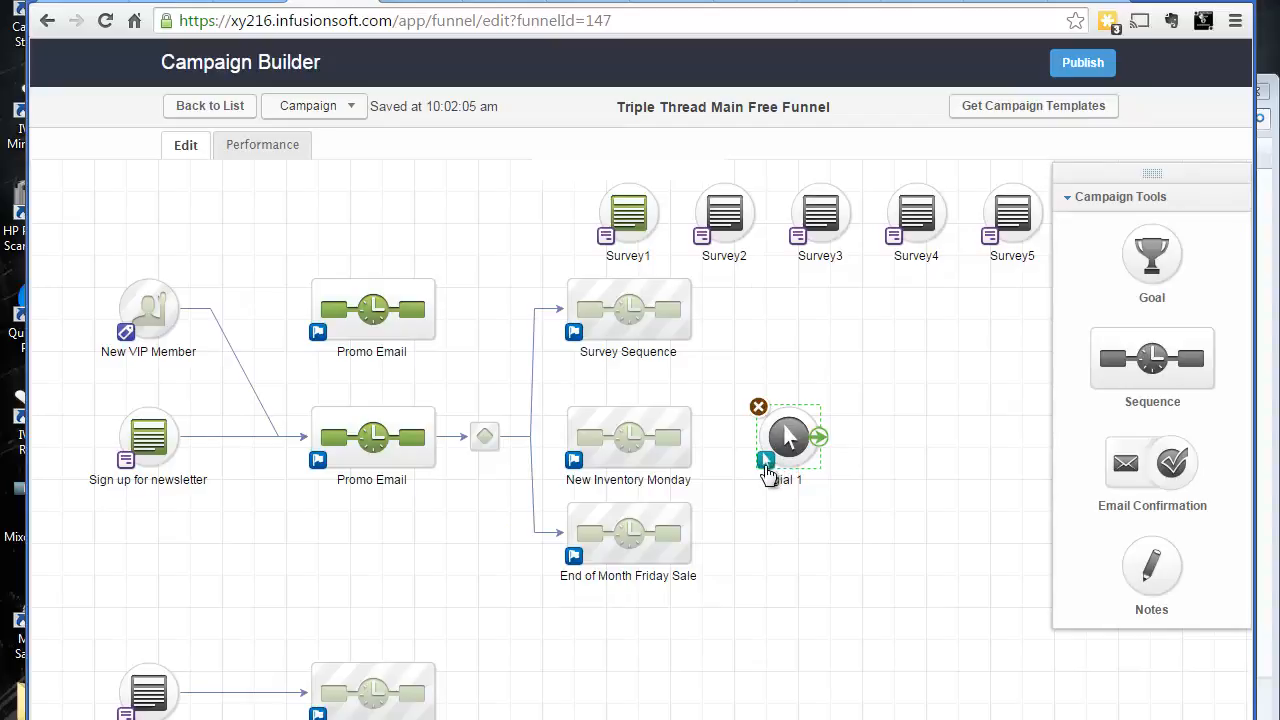
pyautogui.doubleClick(777, 463)
pyautogui.click(690, 441)
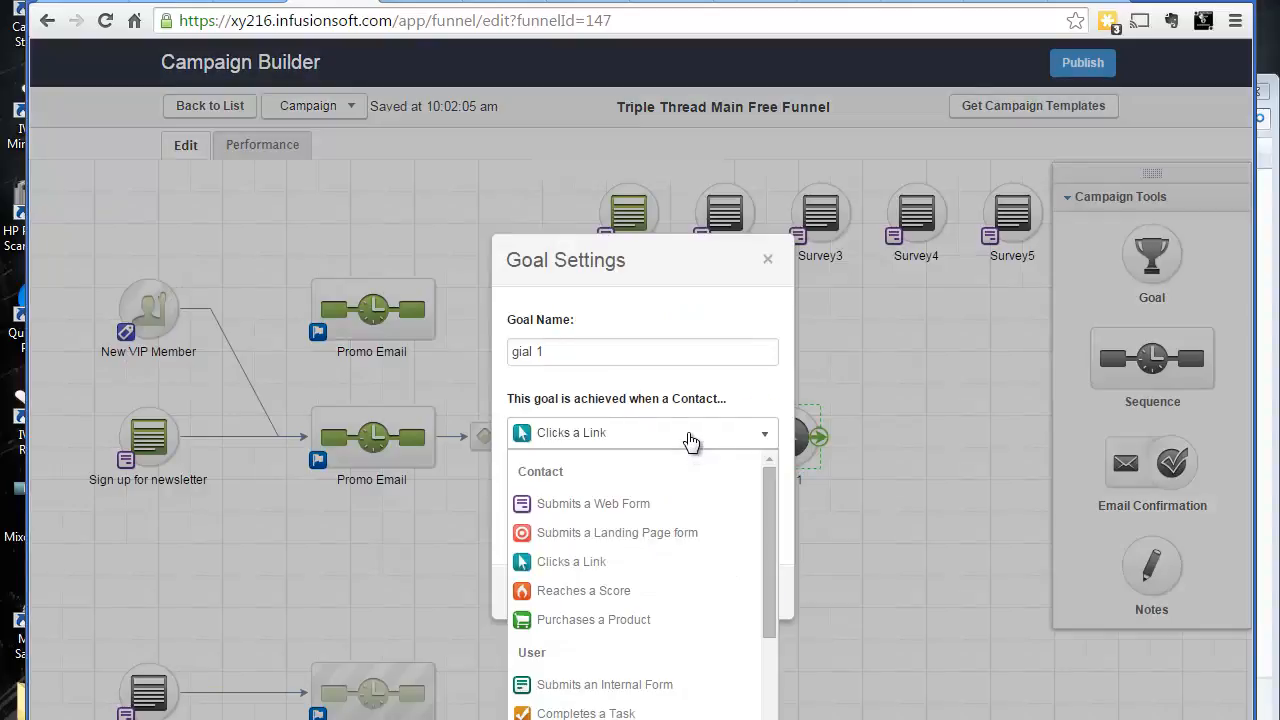
pyautogui.scroll(-2, 716, 575)
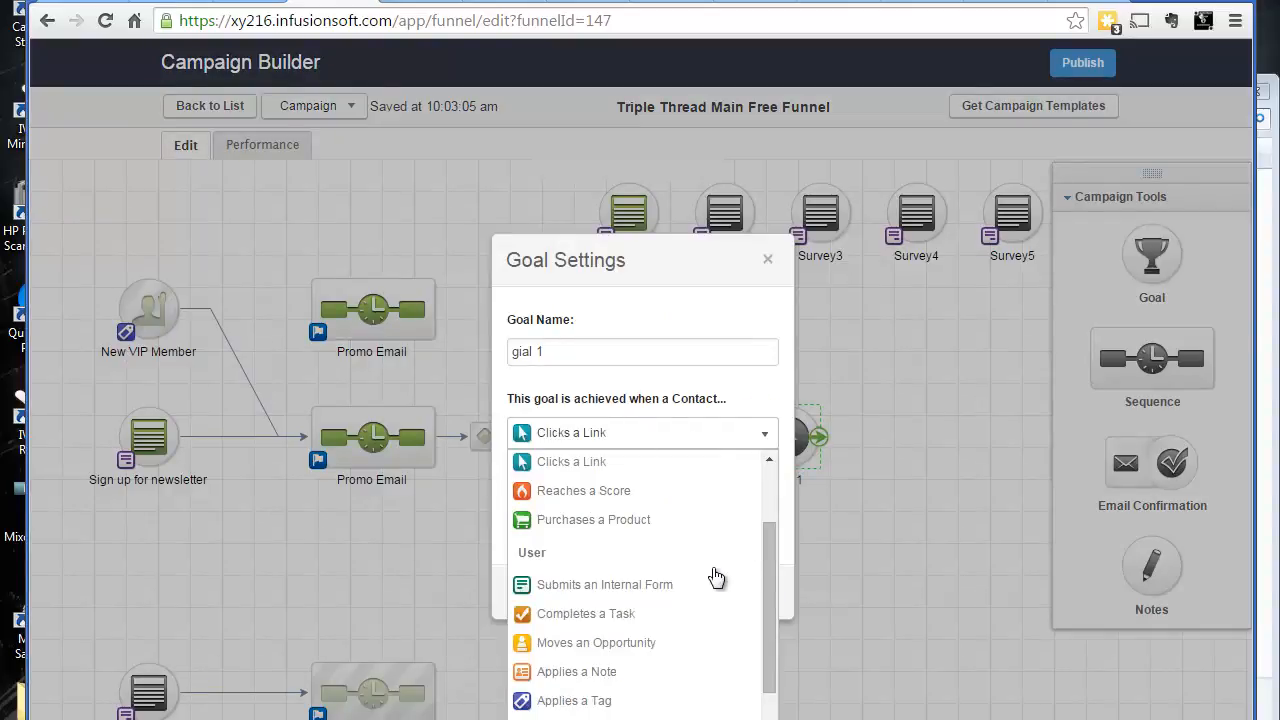
pyautogui.click(624, 703)
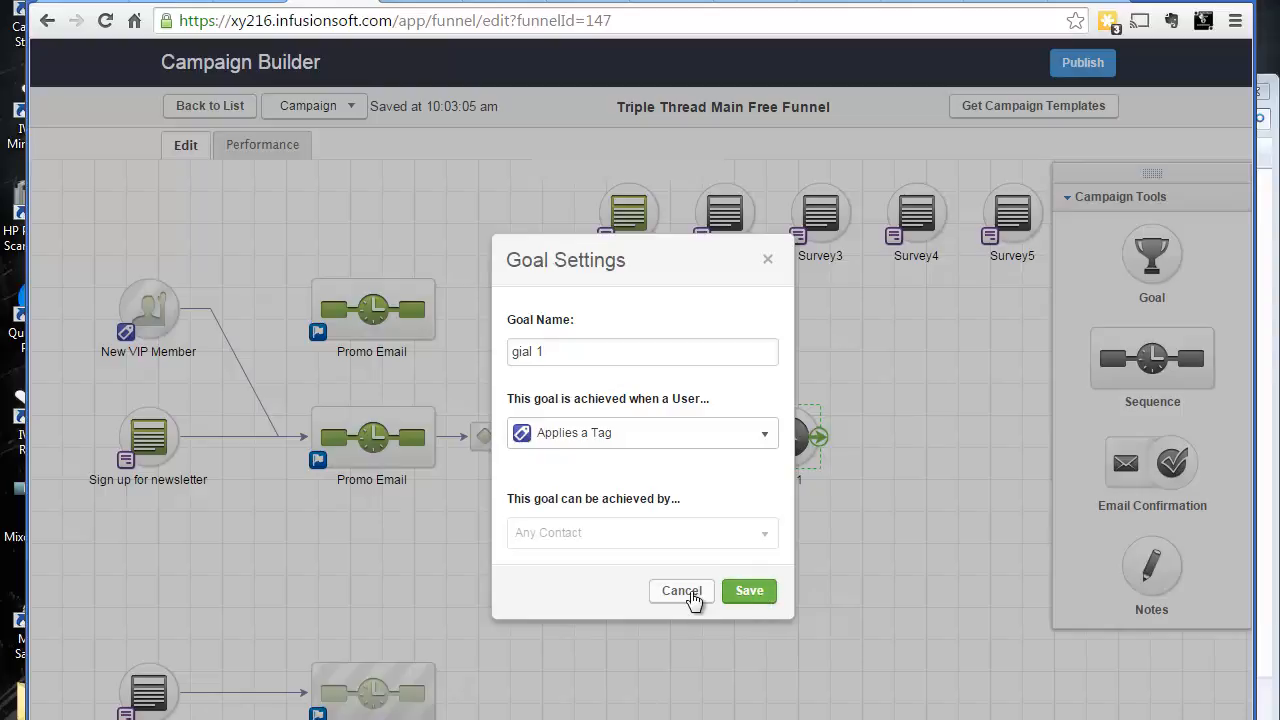
pyautogui.click(747, 594)
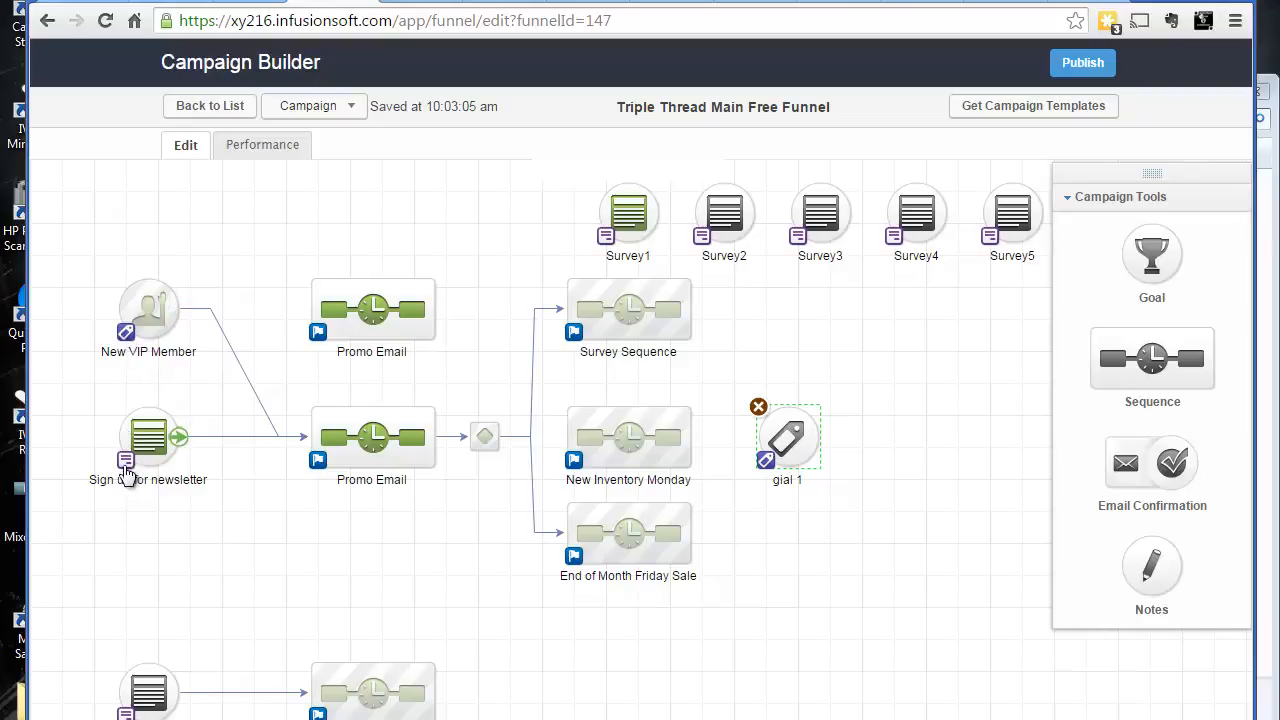
pyautogui.doubleClick(786, 444)
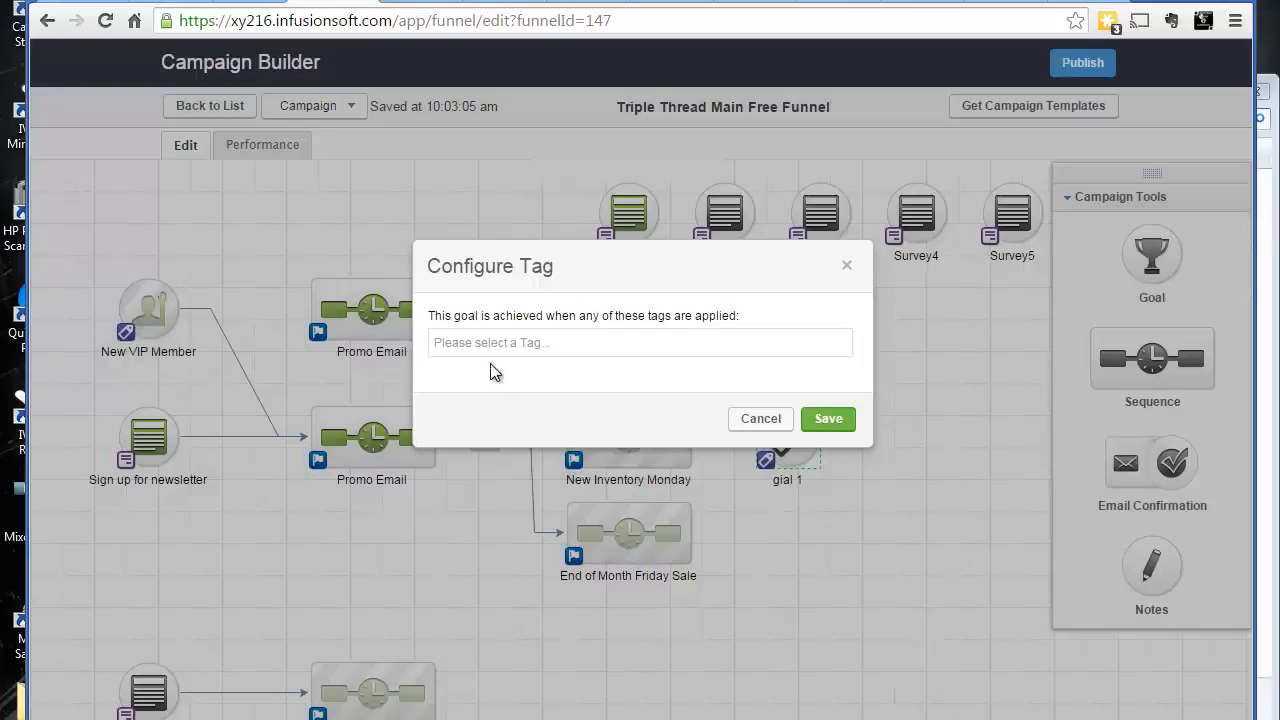
pyautogui.click(491, 345)
pyautogui.click(652, 287)
pyautogui.click(585, 337)
pyautogui.click(510, 443)
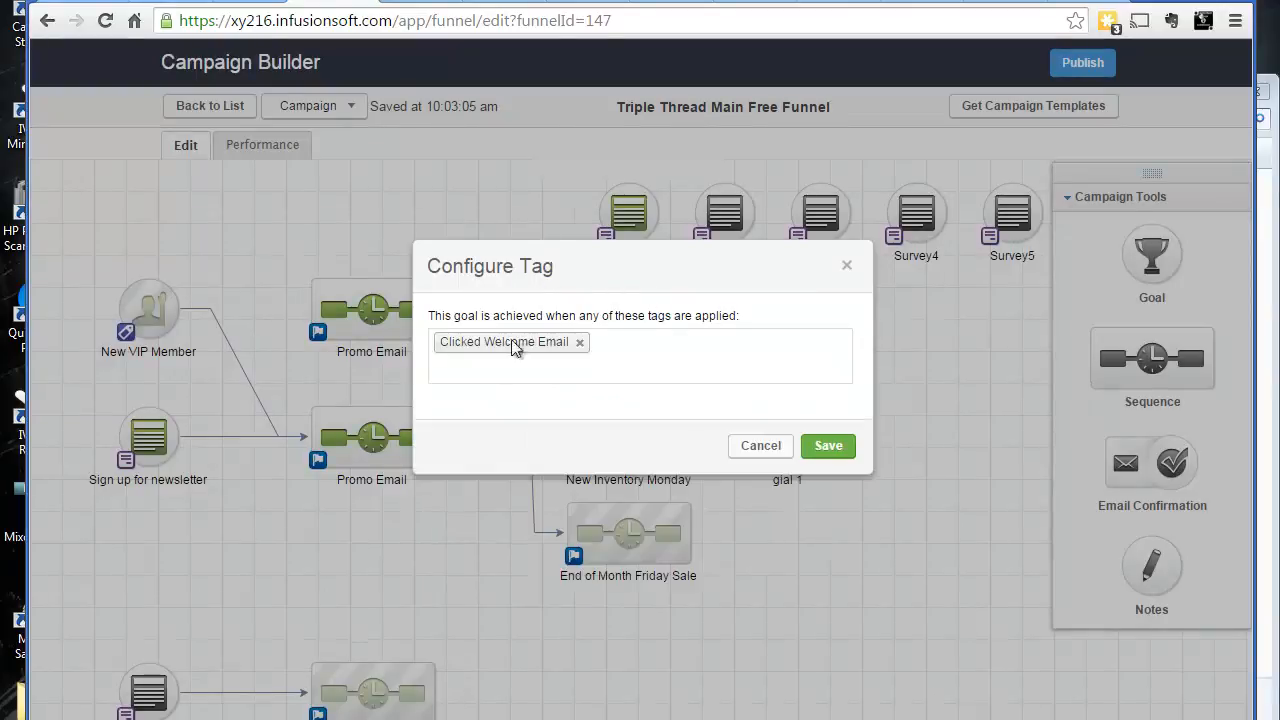
pyautogui.click(581, 357)
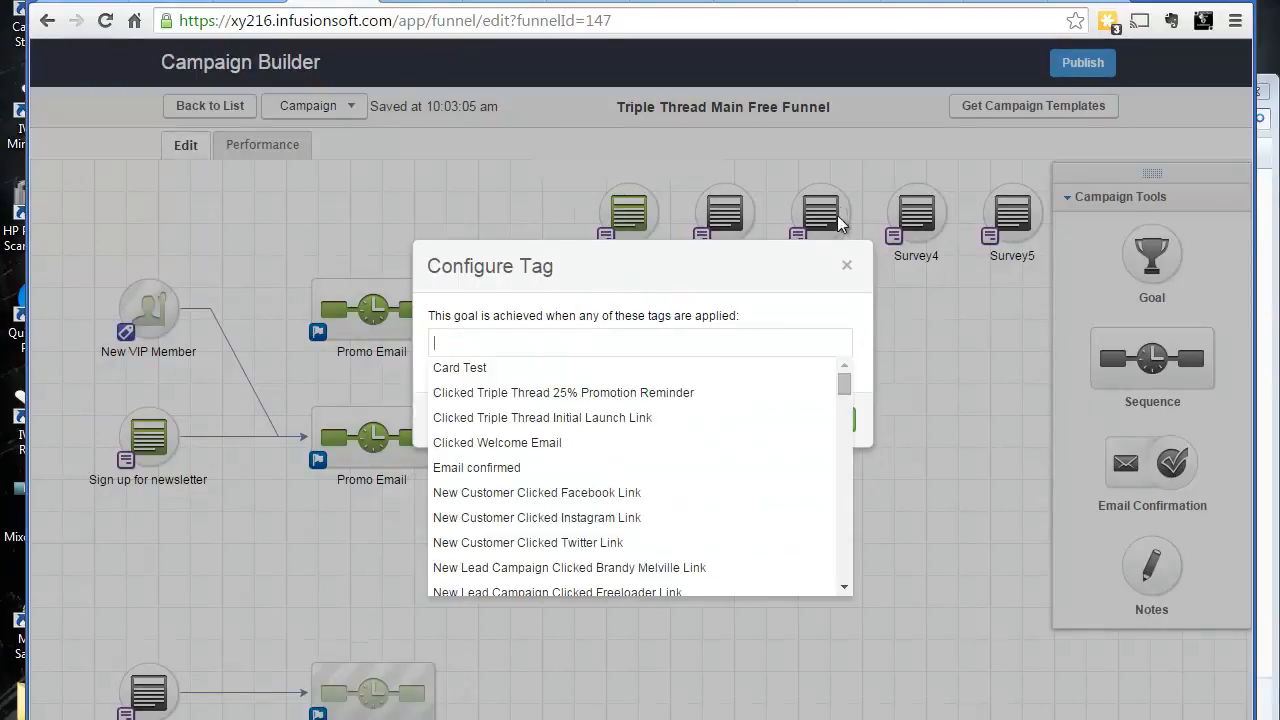
pyautogui.click(846, 266)
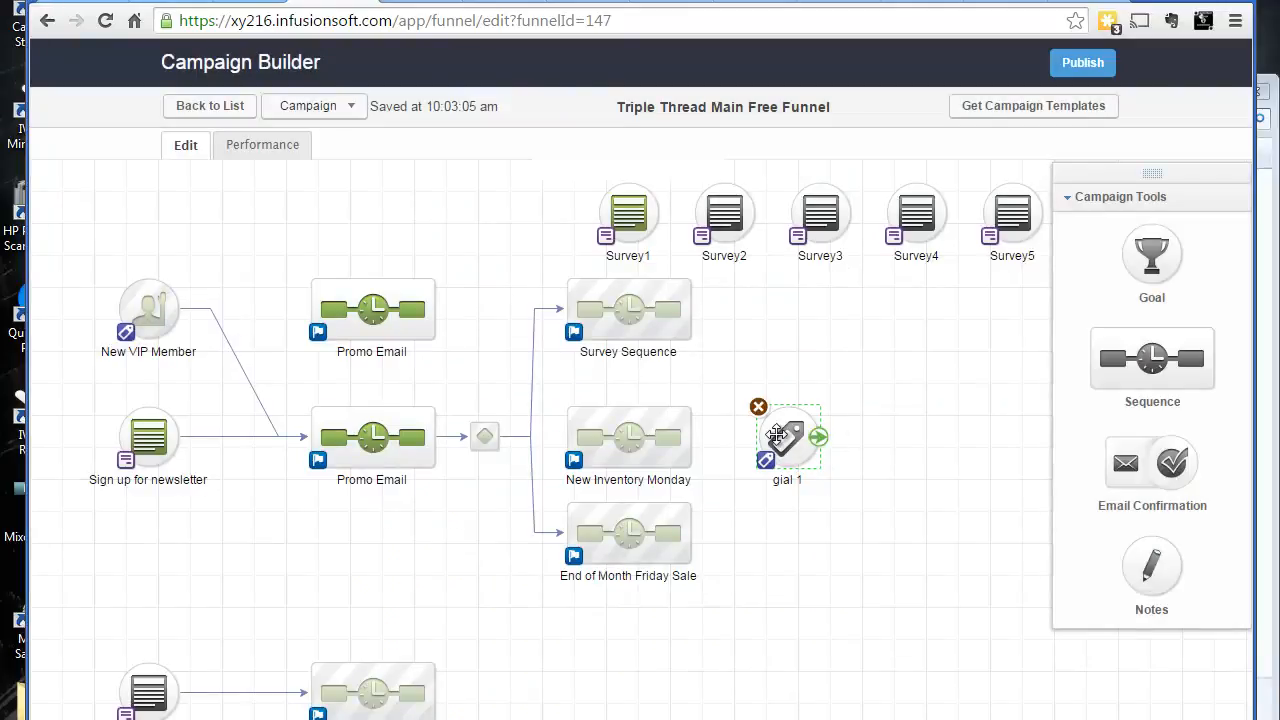
# Set the gial 1 goal's trigger to a newly created tag named "Triple Thread Clicked New Items Link 1"
pyautogui.moveTo(790, 450)
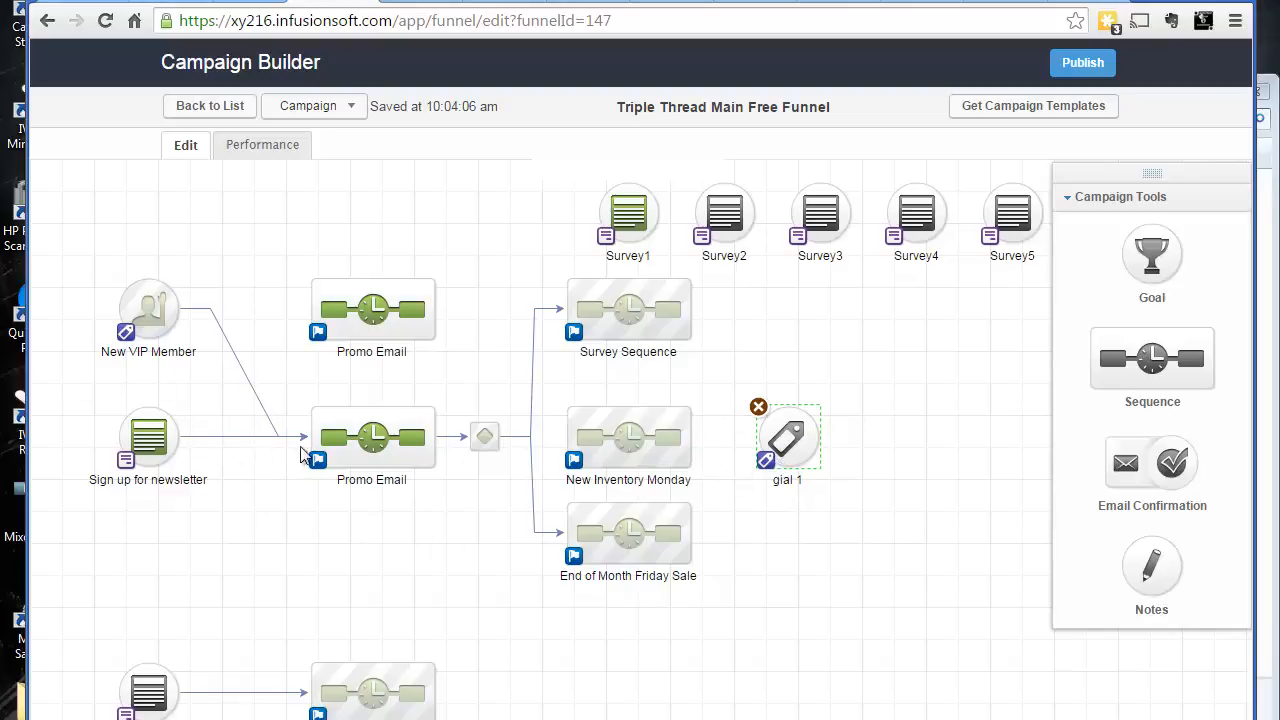
pyautogui.doubleClick(785, 440)
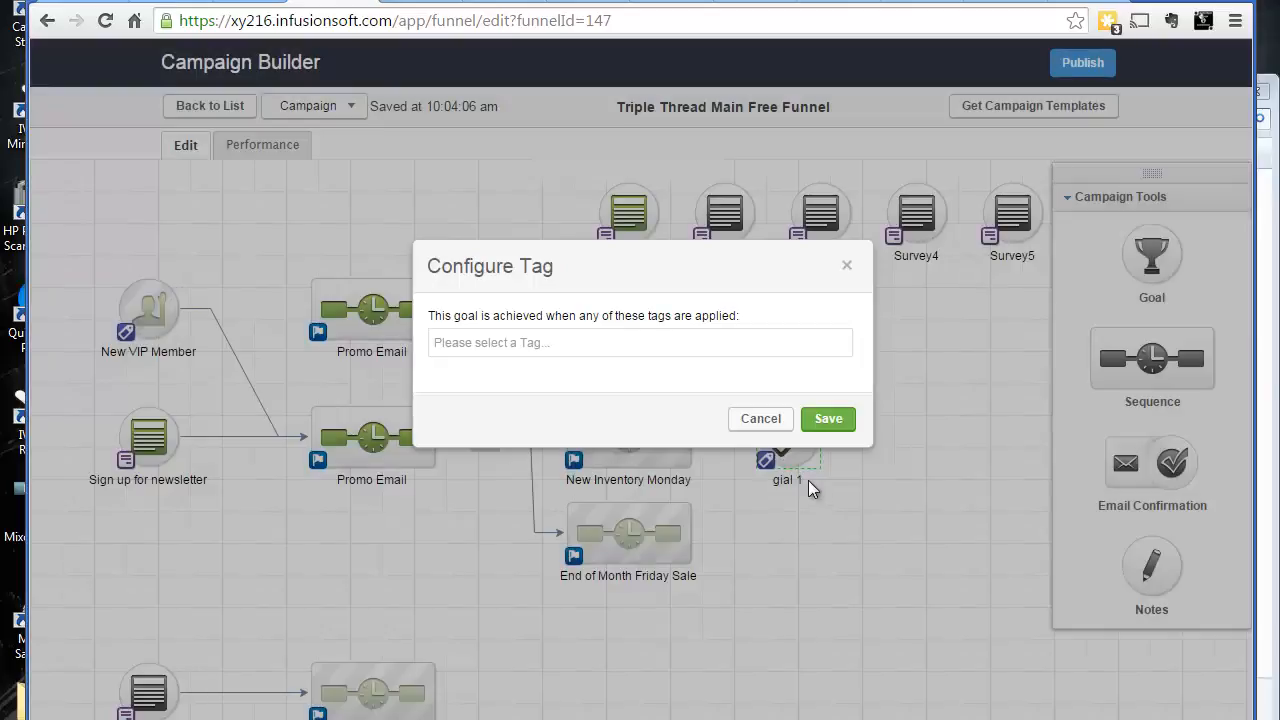
pyautogui.click(600, 337)
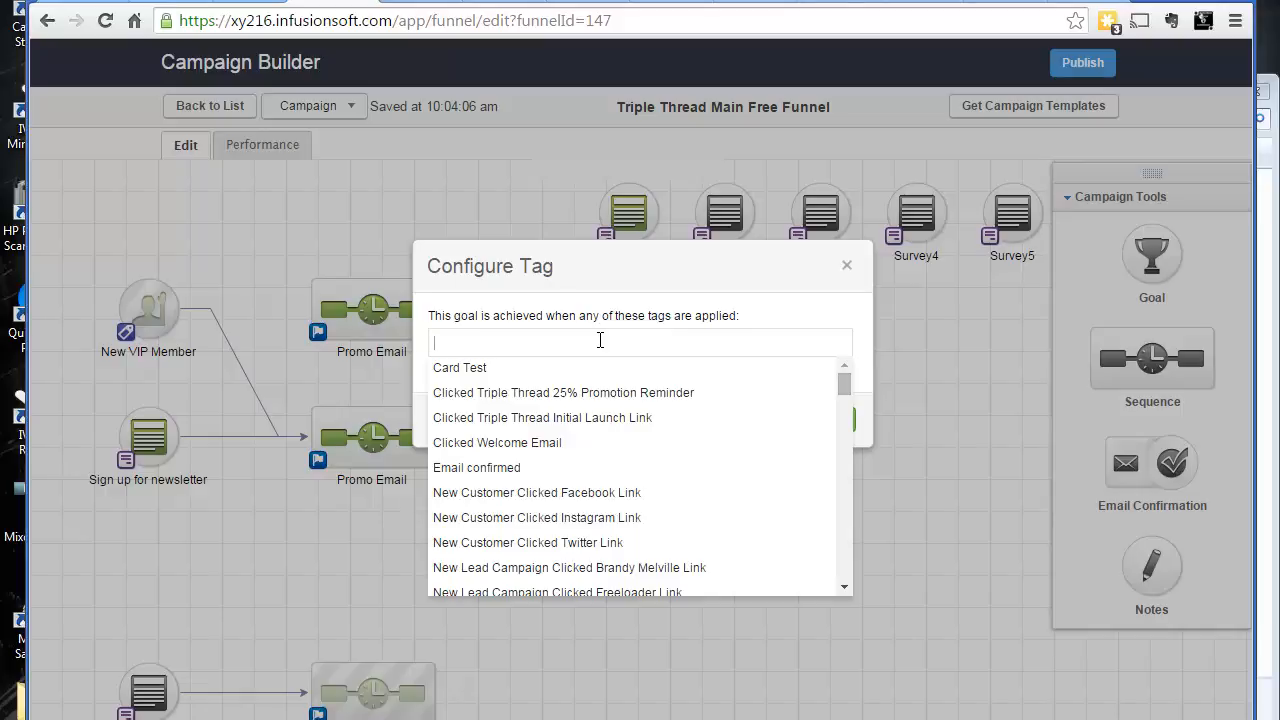
pyautogui.write('Triple ')
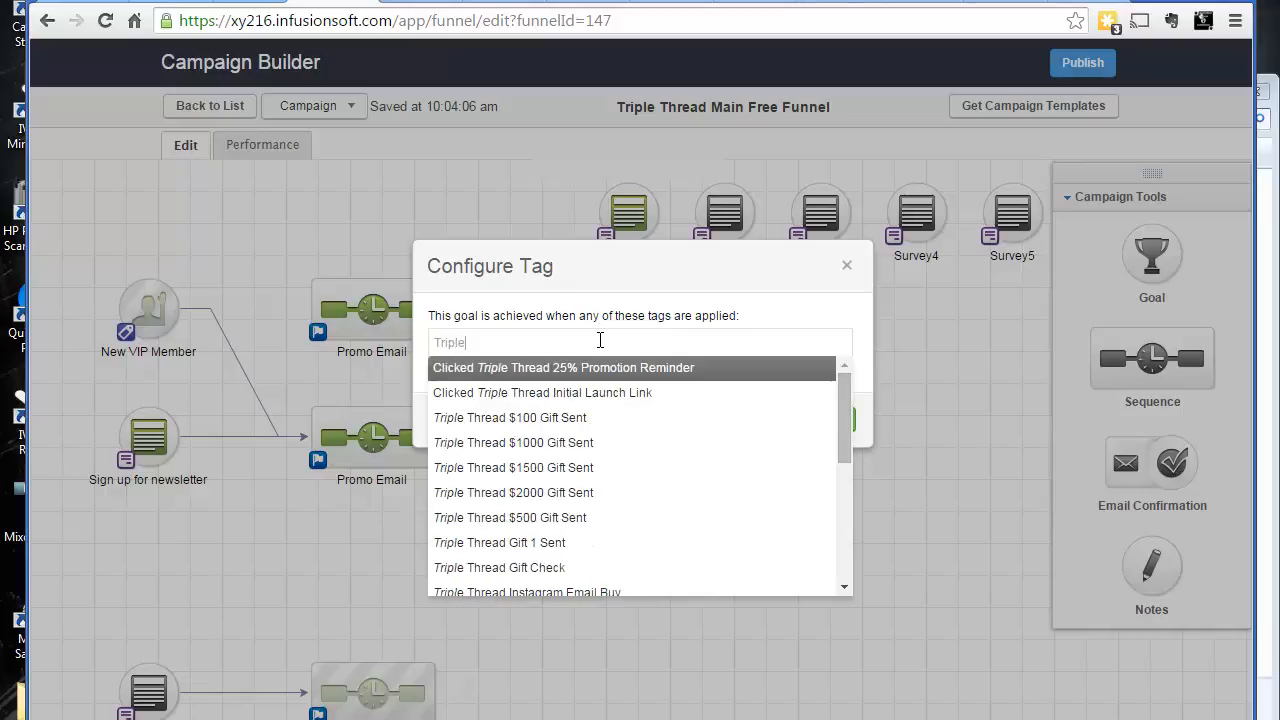
pyautogui.write('Thread')
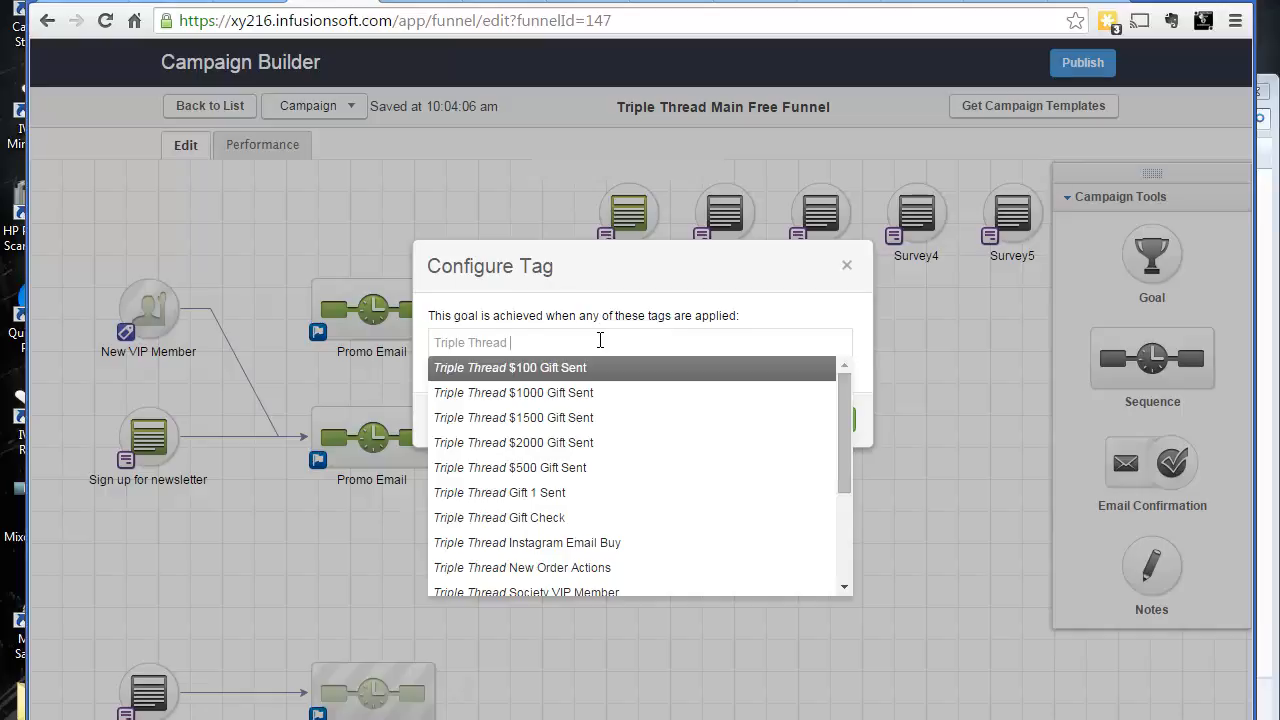
pyautogui.write('New Item')
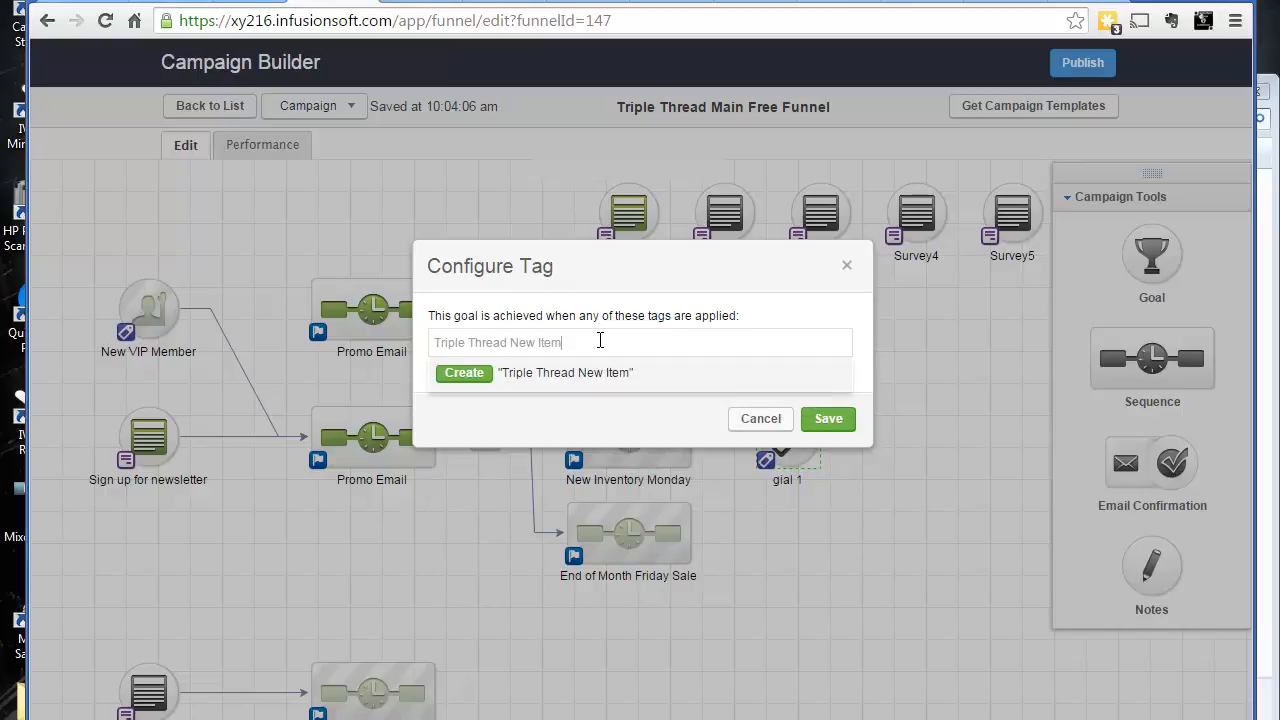
pyautogui.press('BackSpace')
pyautogui.press('BackSpace')
pyautogui.press('BackSpace')
pyautogui.press('BackSpace')
pyautogui.press('BackSpace')
pyautogui.press('BackSpace')
pyautogui.press('BackSpace')
pyautogui.press('BackSpace')
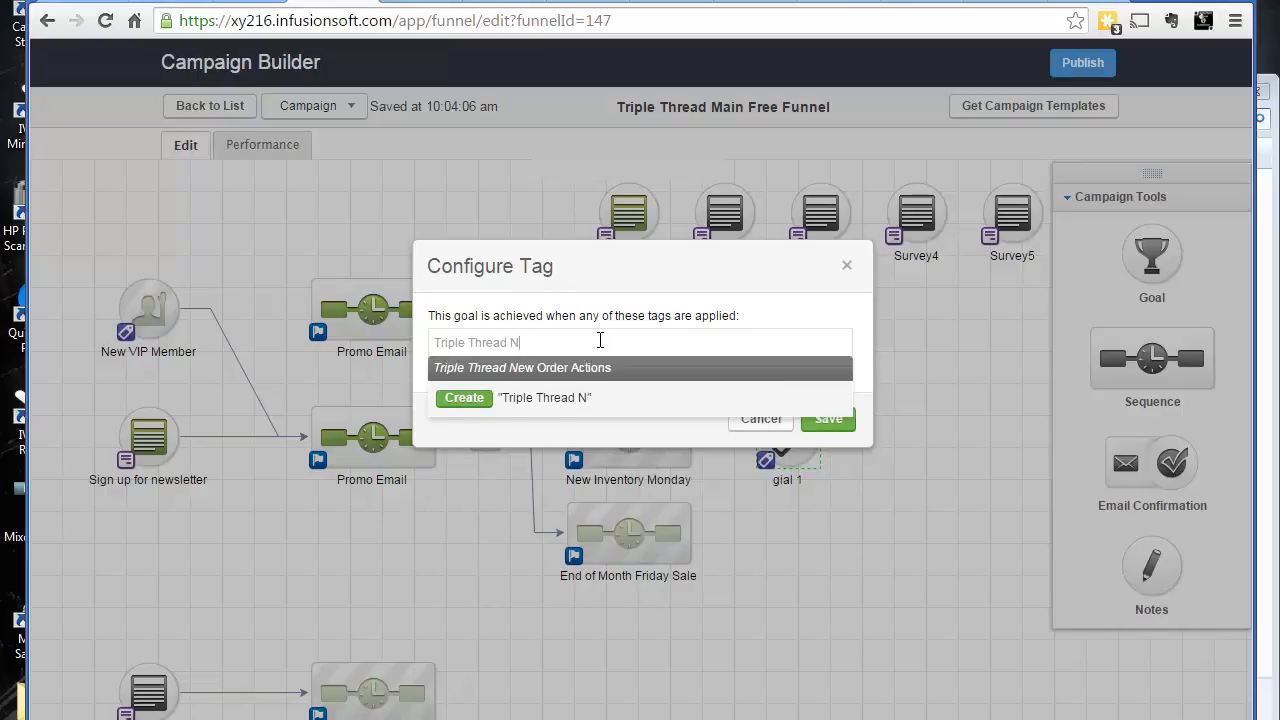
pyautogui.write('Clicked ')
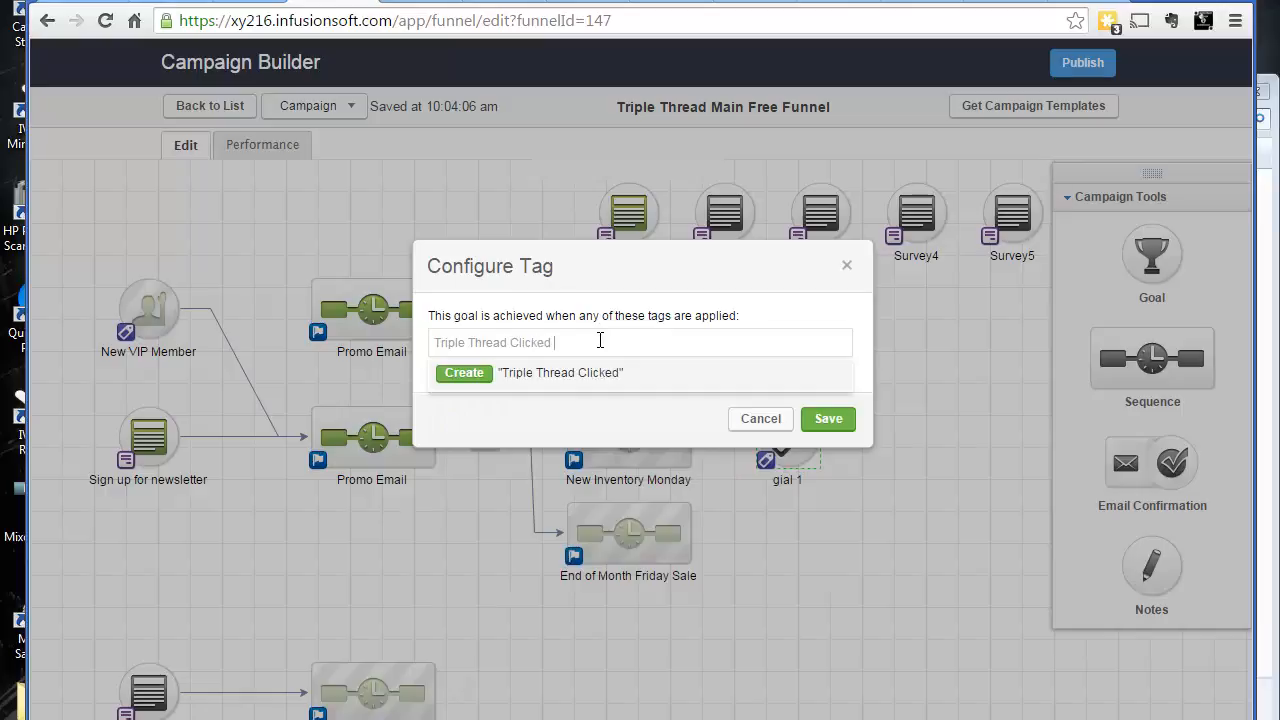
pyautogui.write('New Items Link 1')
pyautogui.click(484, 377)
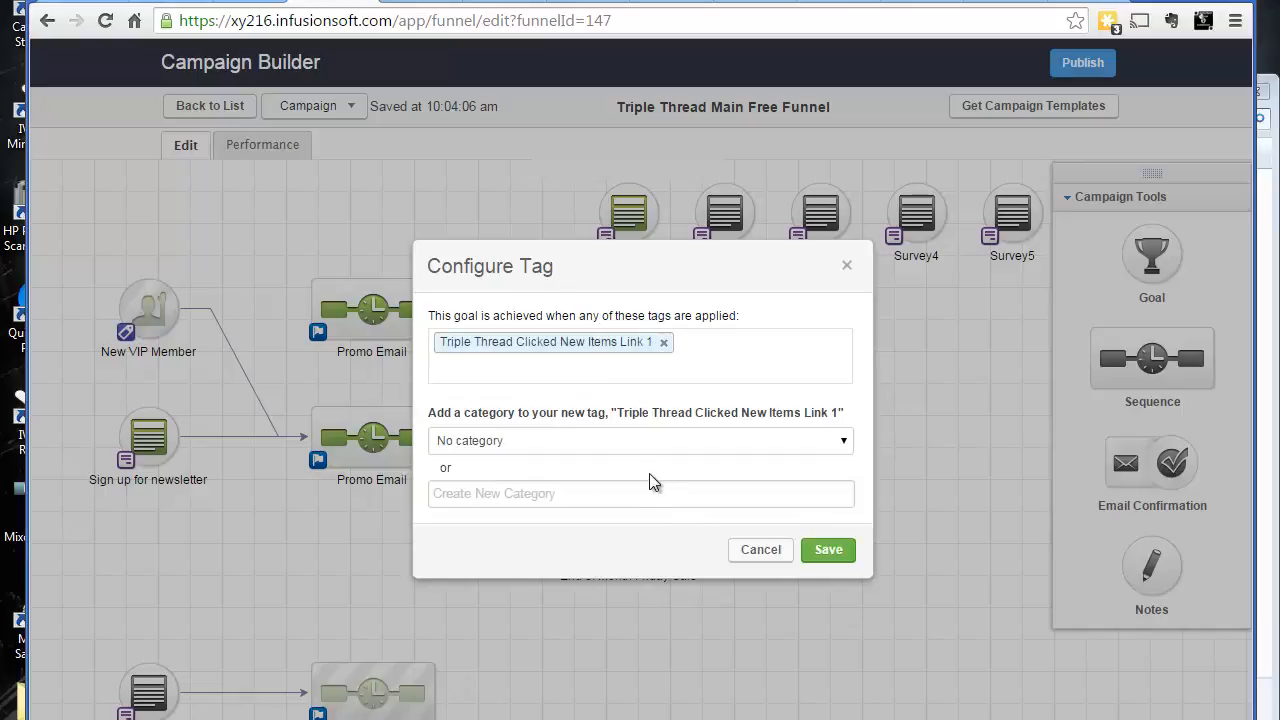
# Assign the new tag to the Customer Reengagement Campaign category and save the goal
pyautogui.click(650, 446)
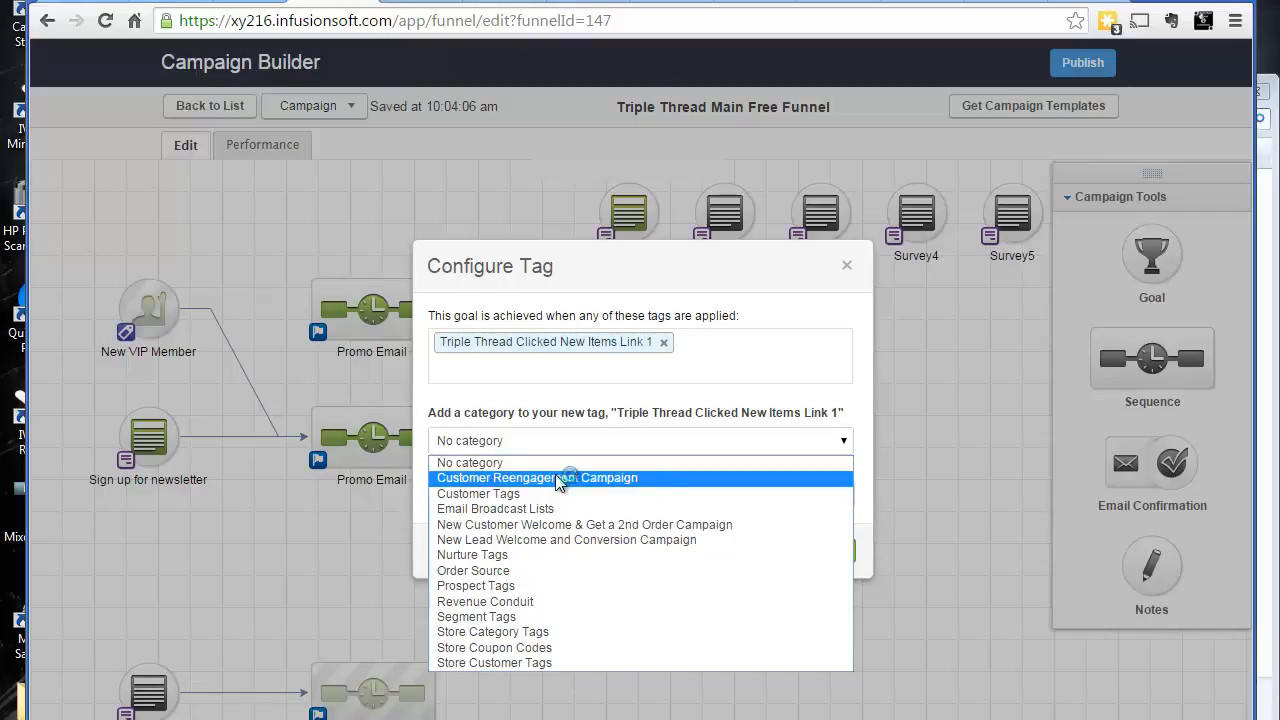
pyautogui.click(564, 400)
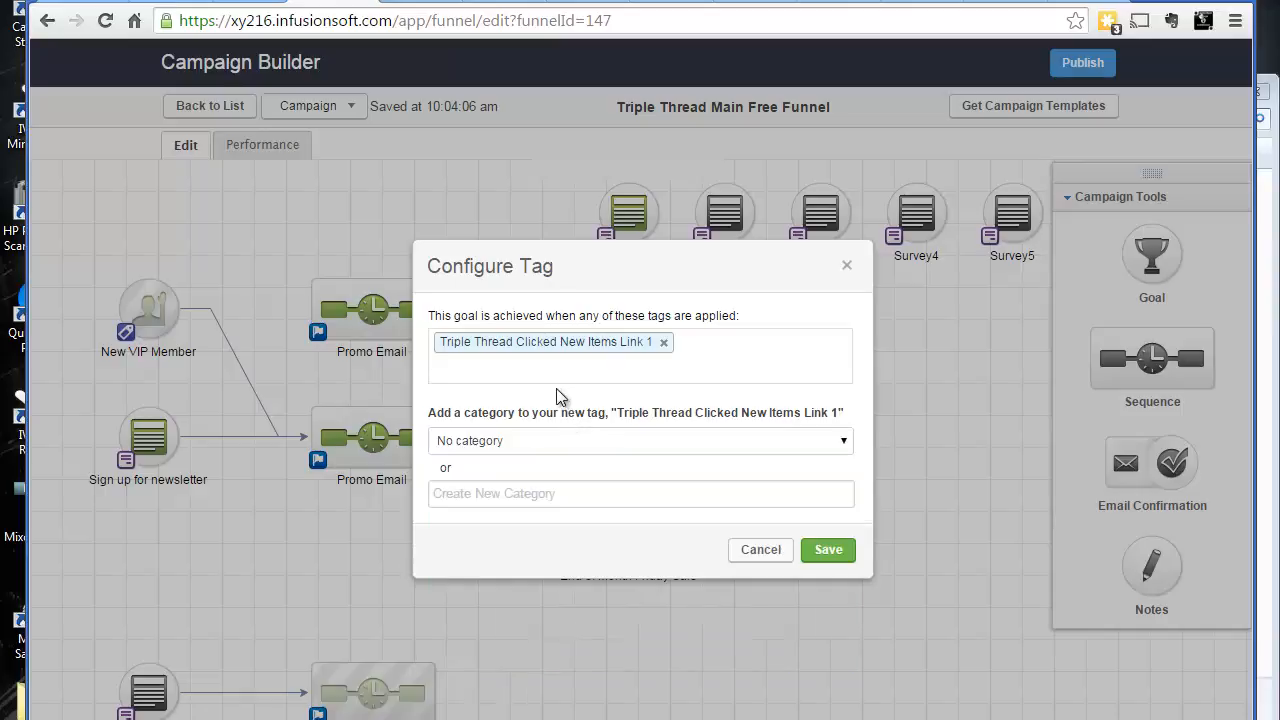
pyautogui.click(596, 440)
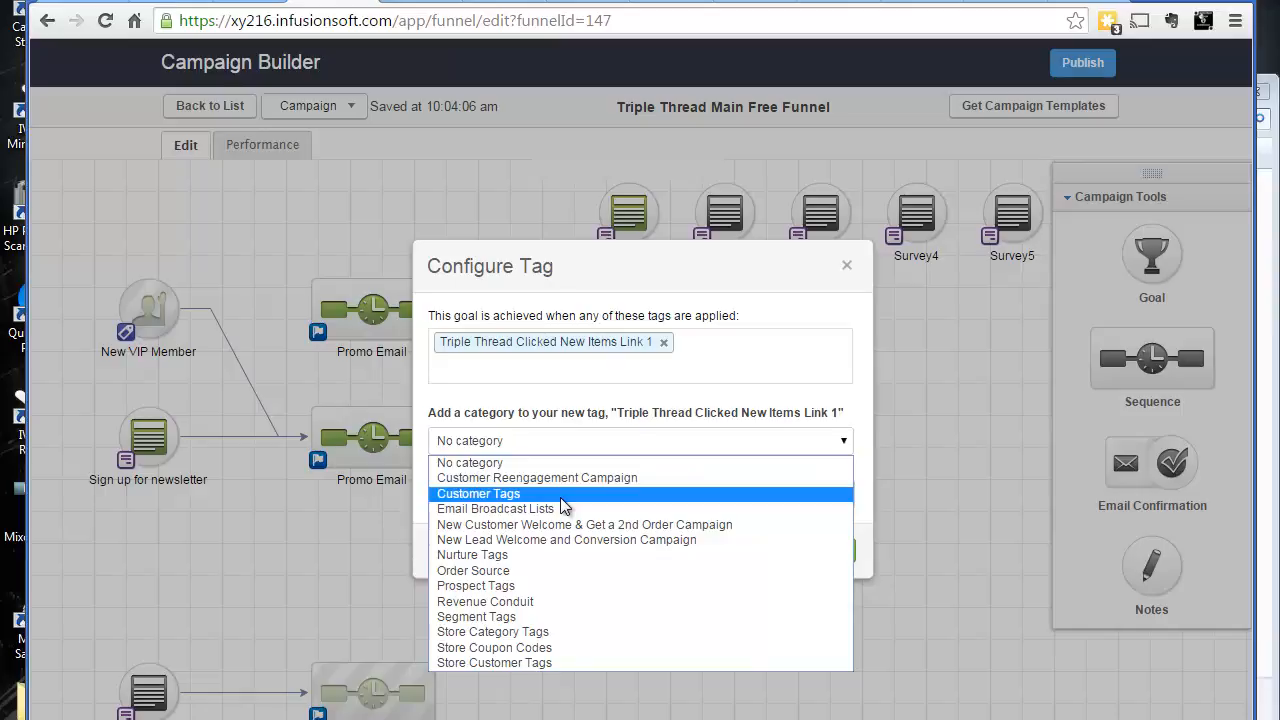
pyautogui.click(574, 478)
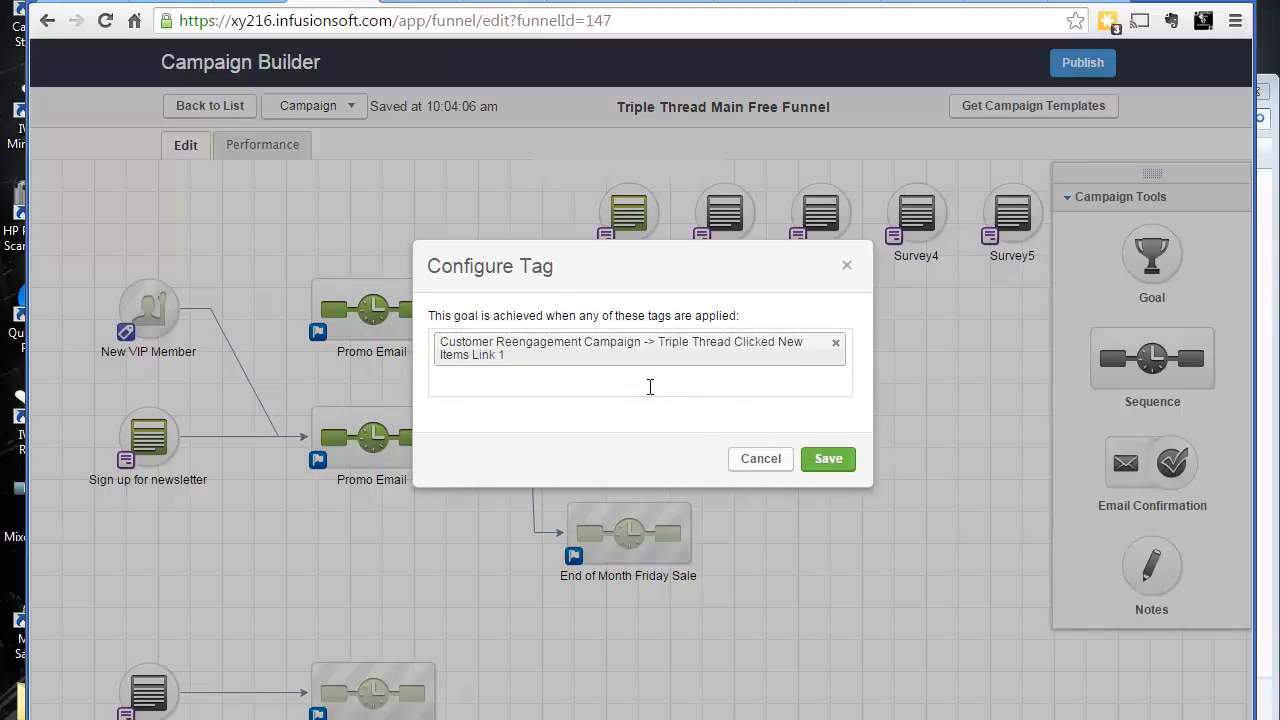
pyautogui.click(829, 463)
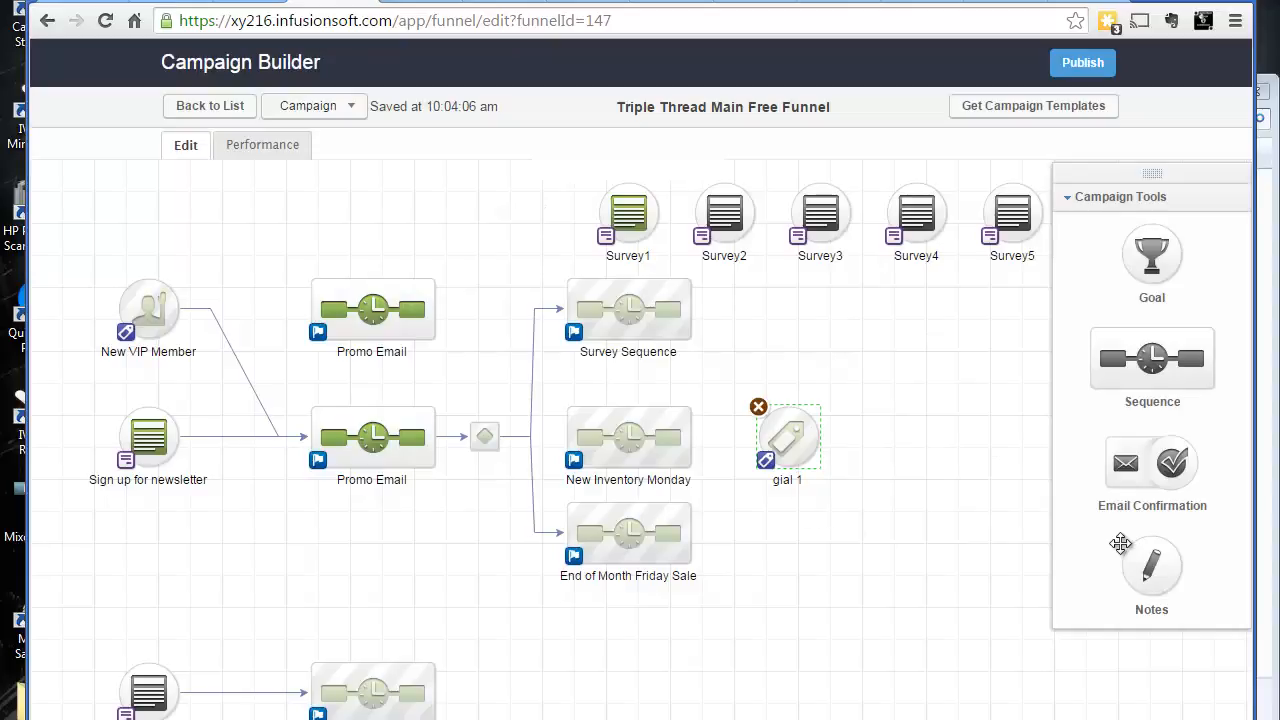
# Add a new sequence beside the gial 1 goal and connect the goal to it
pyautogui.moveTo(1000, 518); pyautogui.dragTo(861, 549)
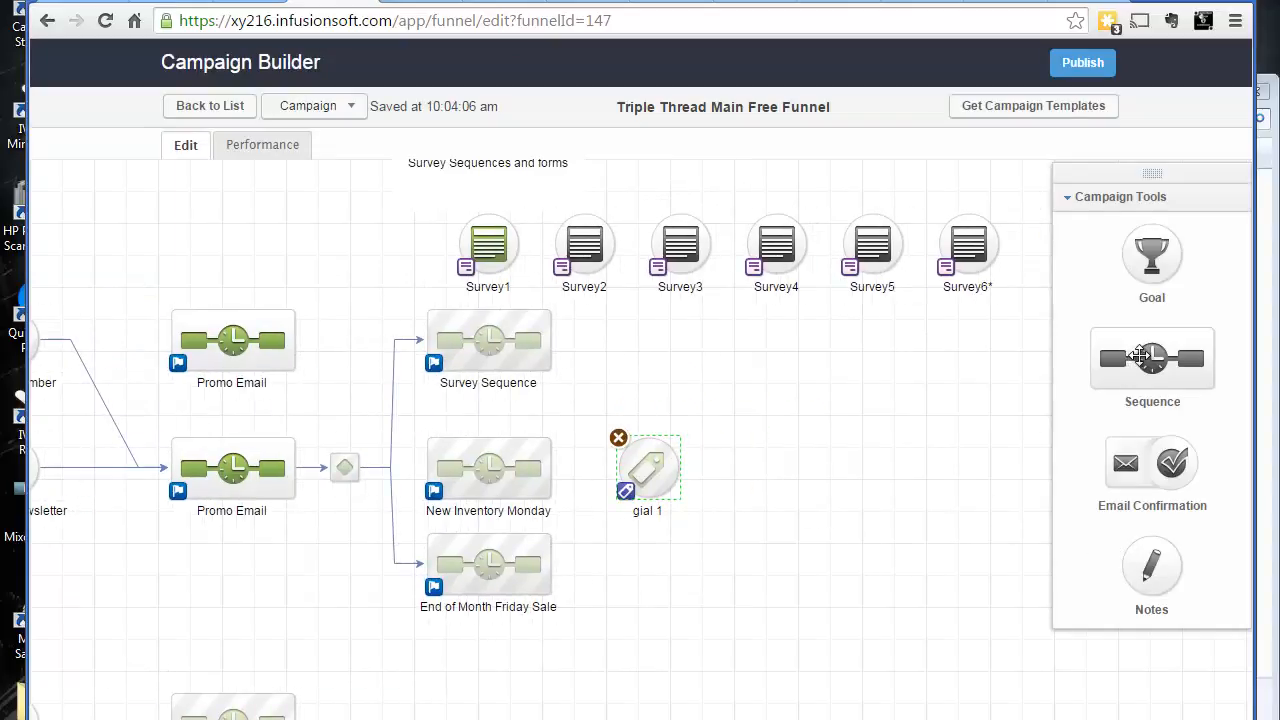
pyautogui.moveTo(1142, 361); pyautogui.dragTo(793, 490)
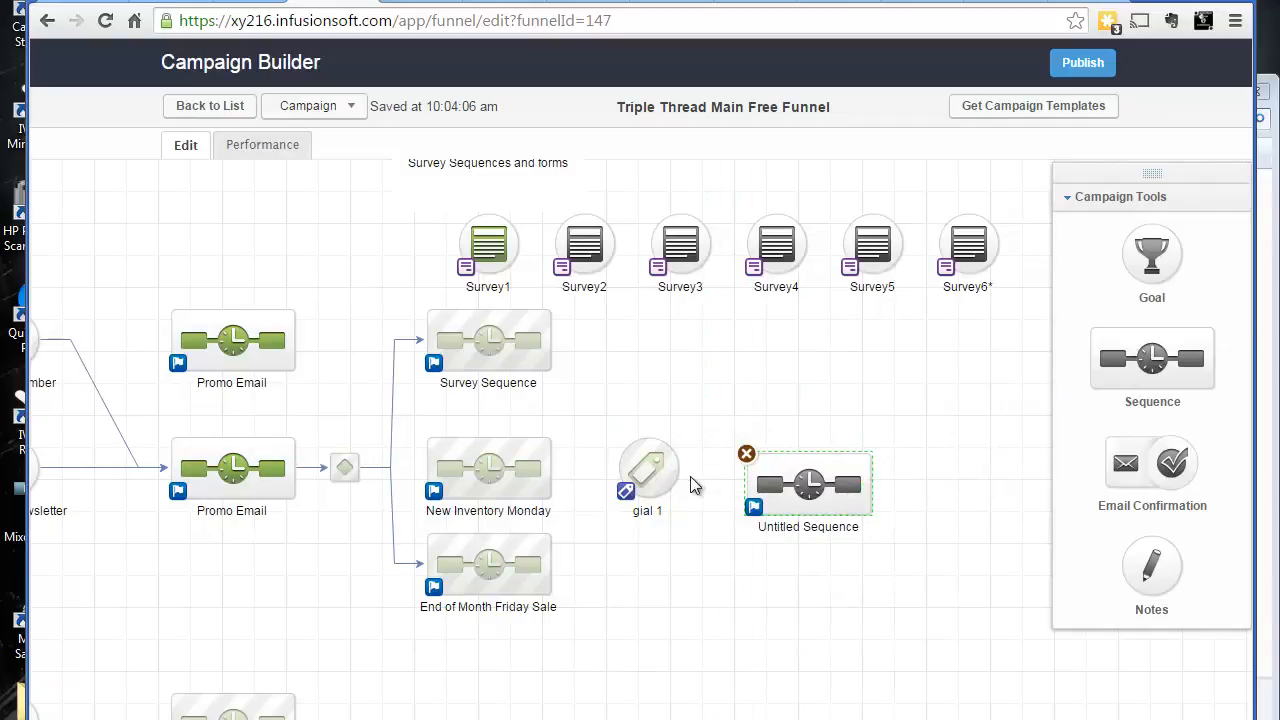
pyautogui.moveTo(680, 478); pyautogui.dragTo(814, 436)
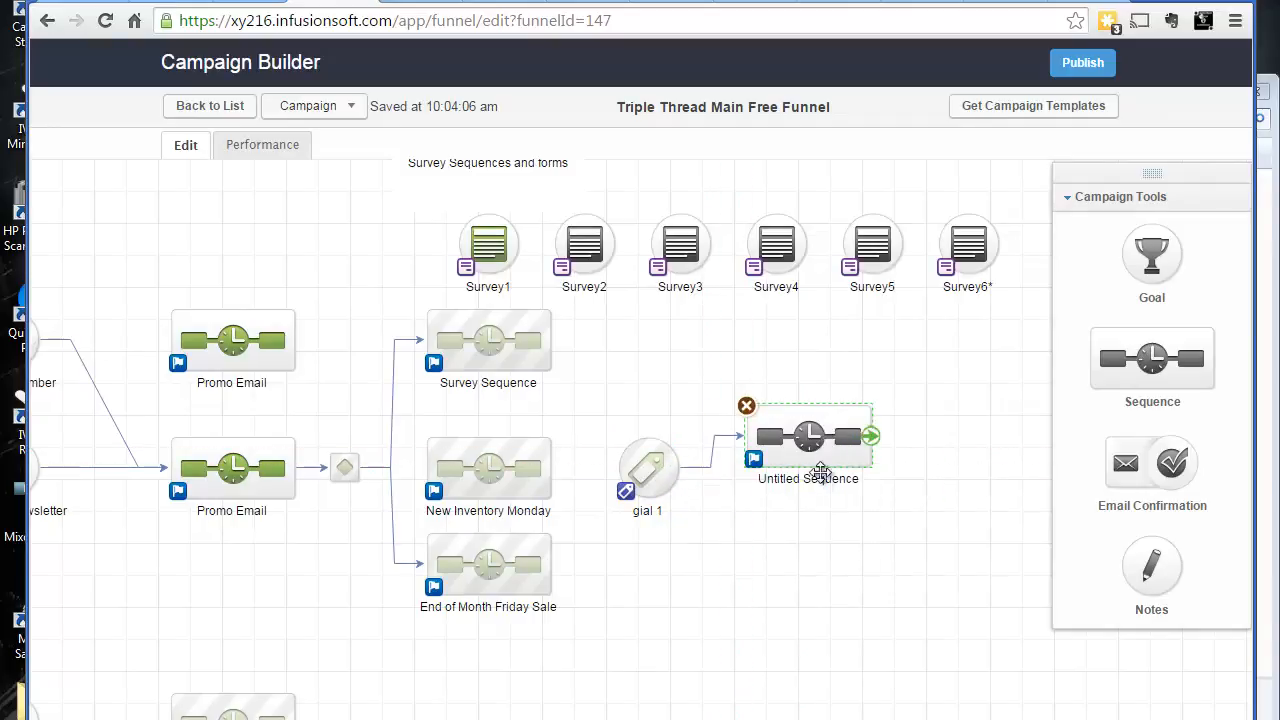
# Open the Untitled Sequence and return to the campaign canvas
pyautogui.doubleClick(808, 440)
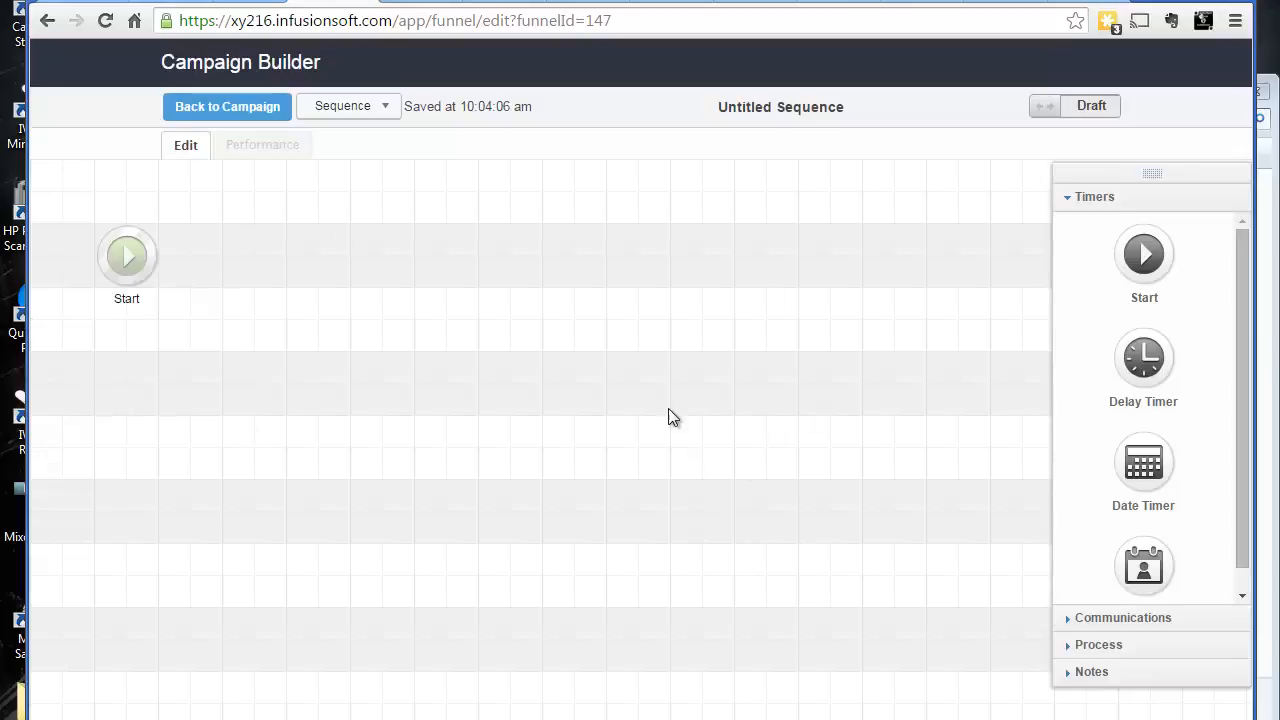
pyautogui.click(205, 117)
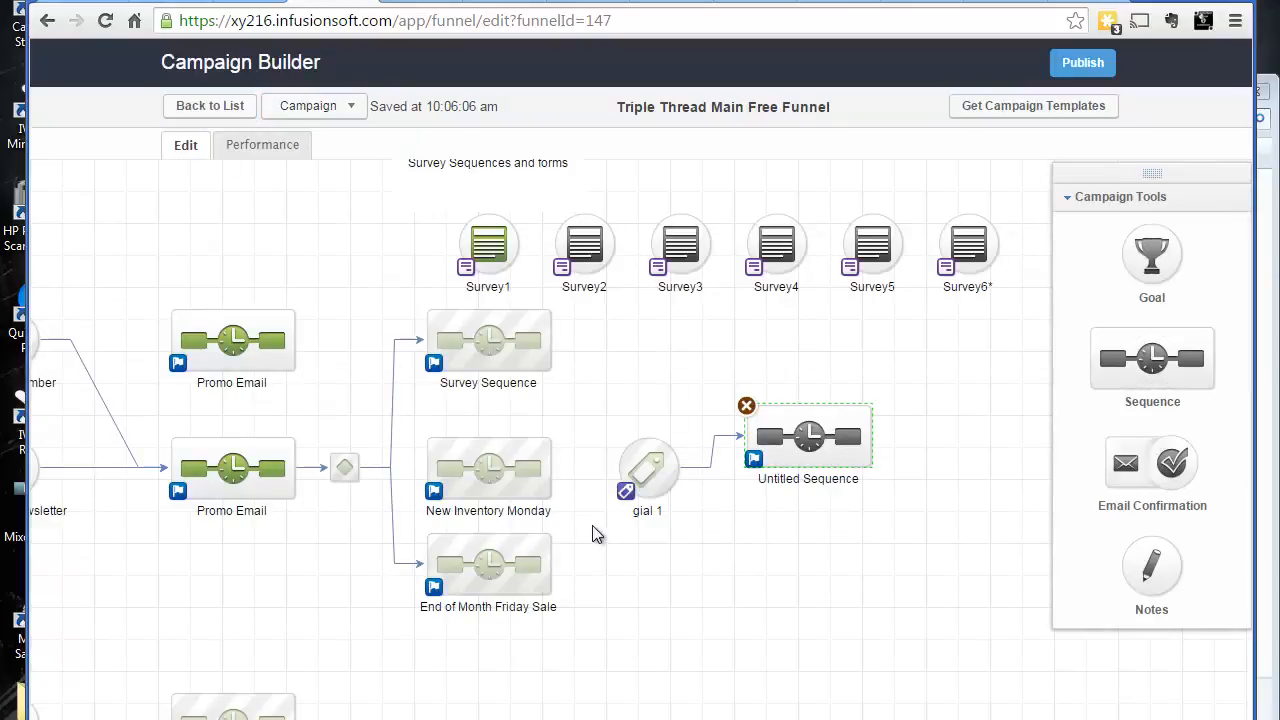
# Start publishing the campaign to bring up its checklist
pyautogui.click(1081, 64)
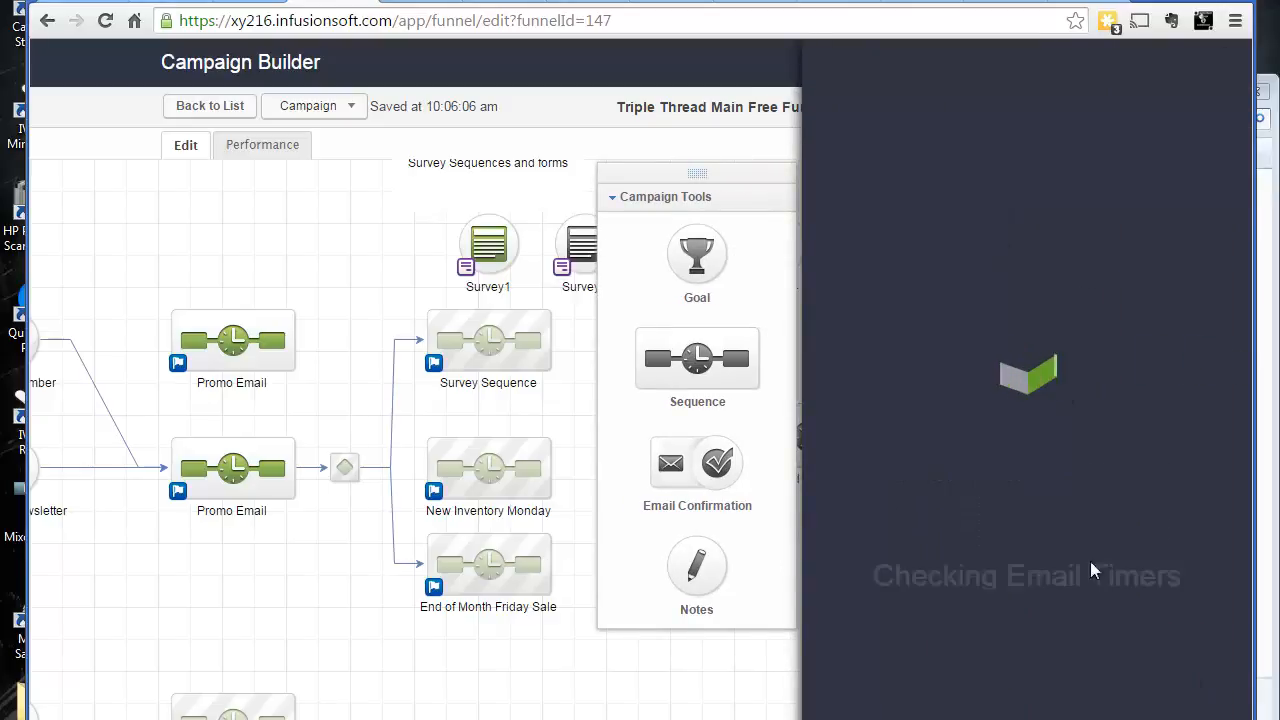
pyautogui.moveTo(1104, 210)
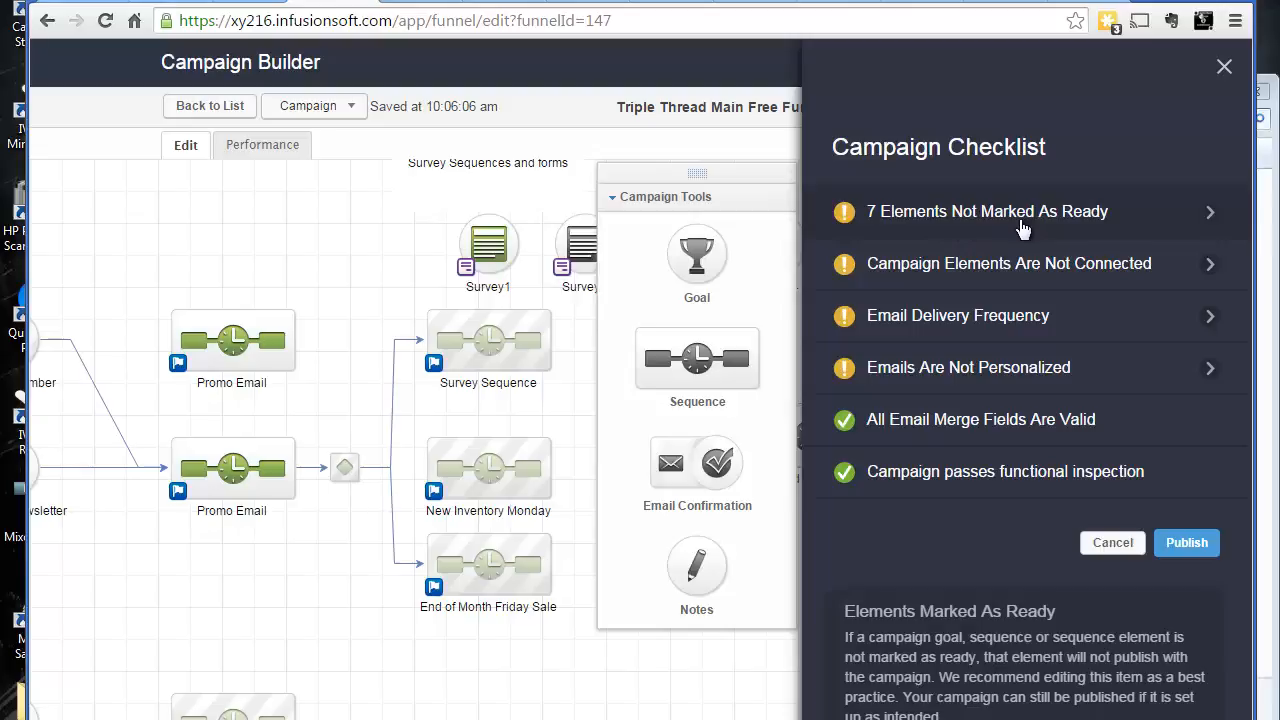
pyautogui.moveTo(956, 283)
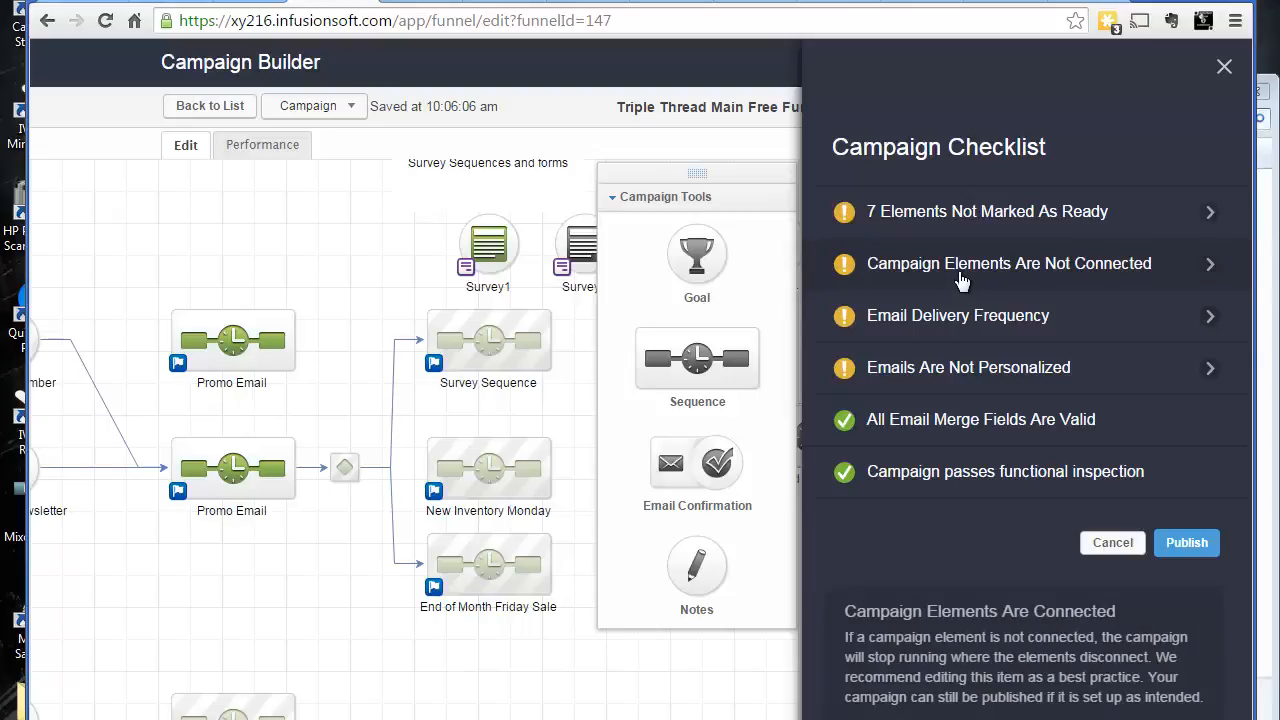
# Review the list of campaign elements that are not connected, then go back to the checklist
pyautogui.click(960, 282)
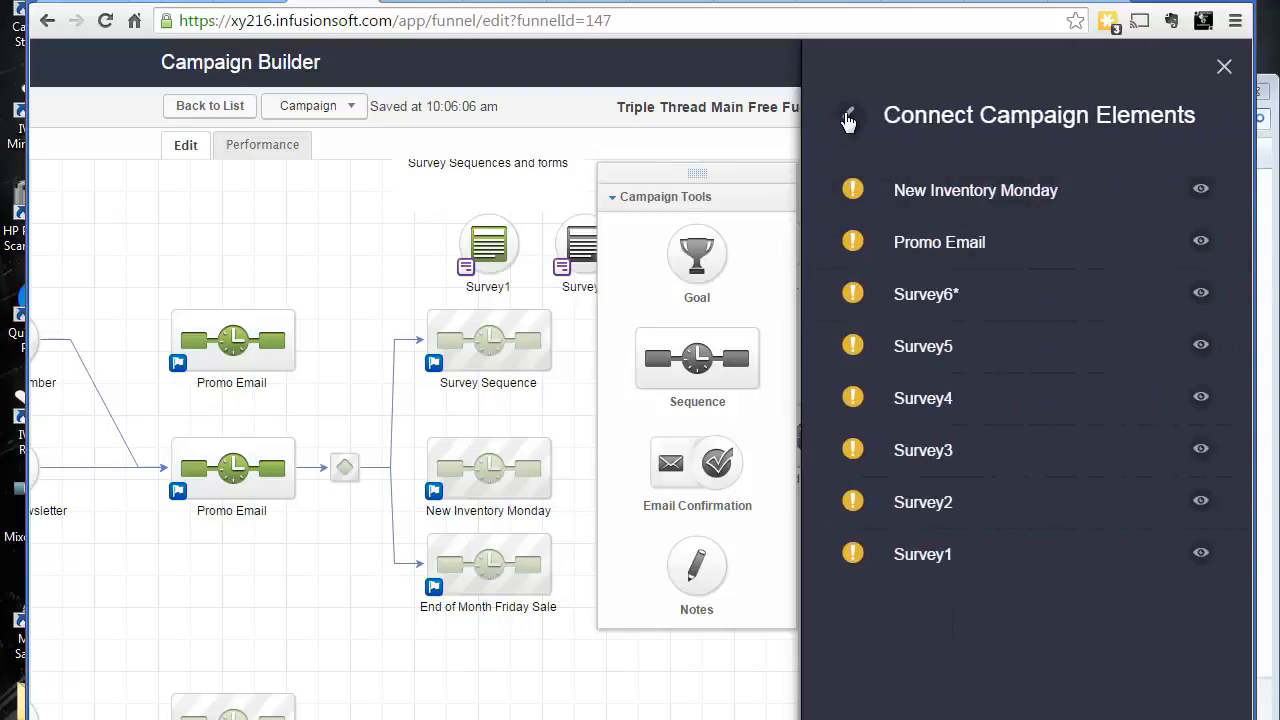
pyautogui.click(852, 120)
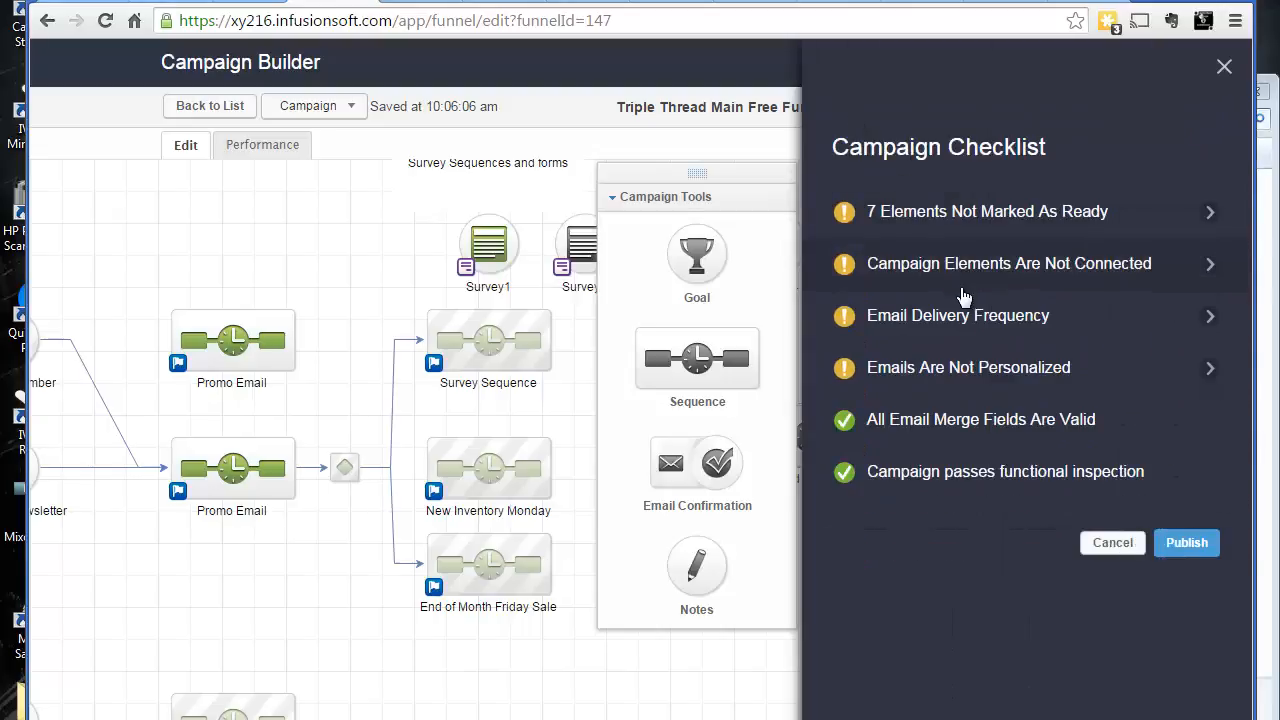
pyautogui.moveTo(968, 338)
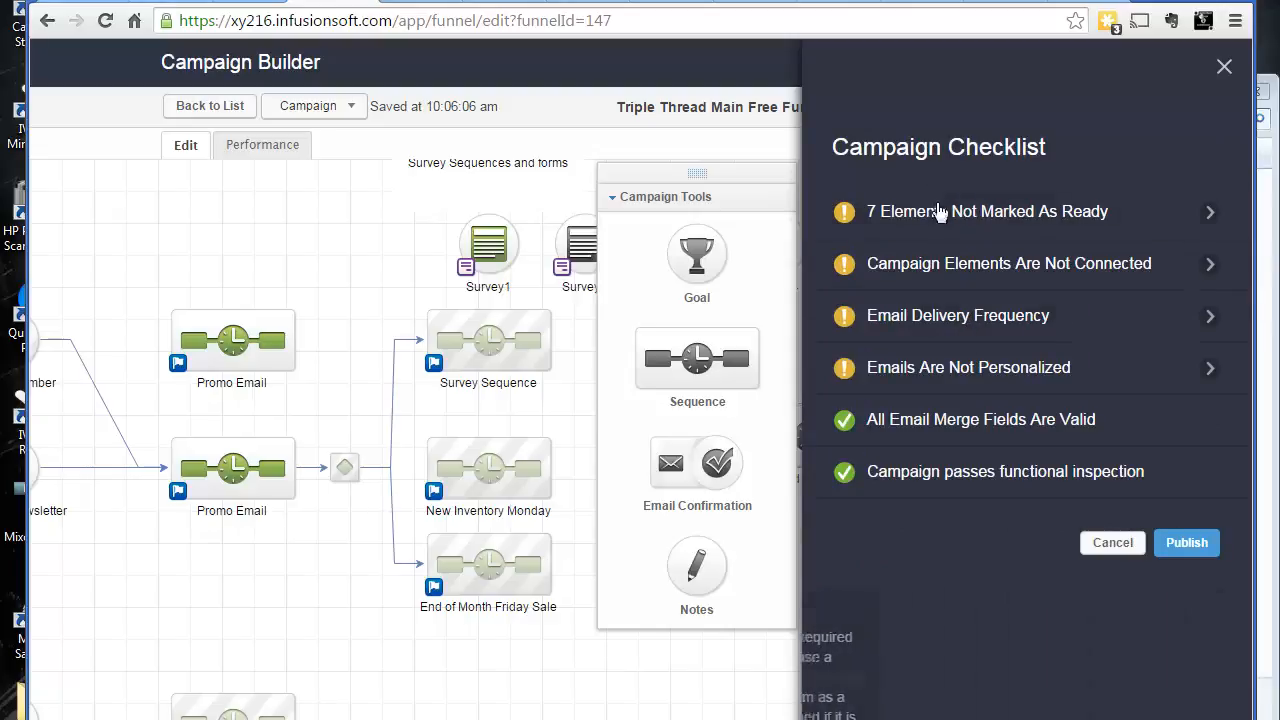
pyautogui.click(1206, 264)
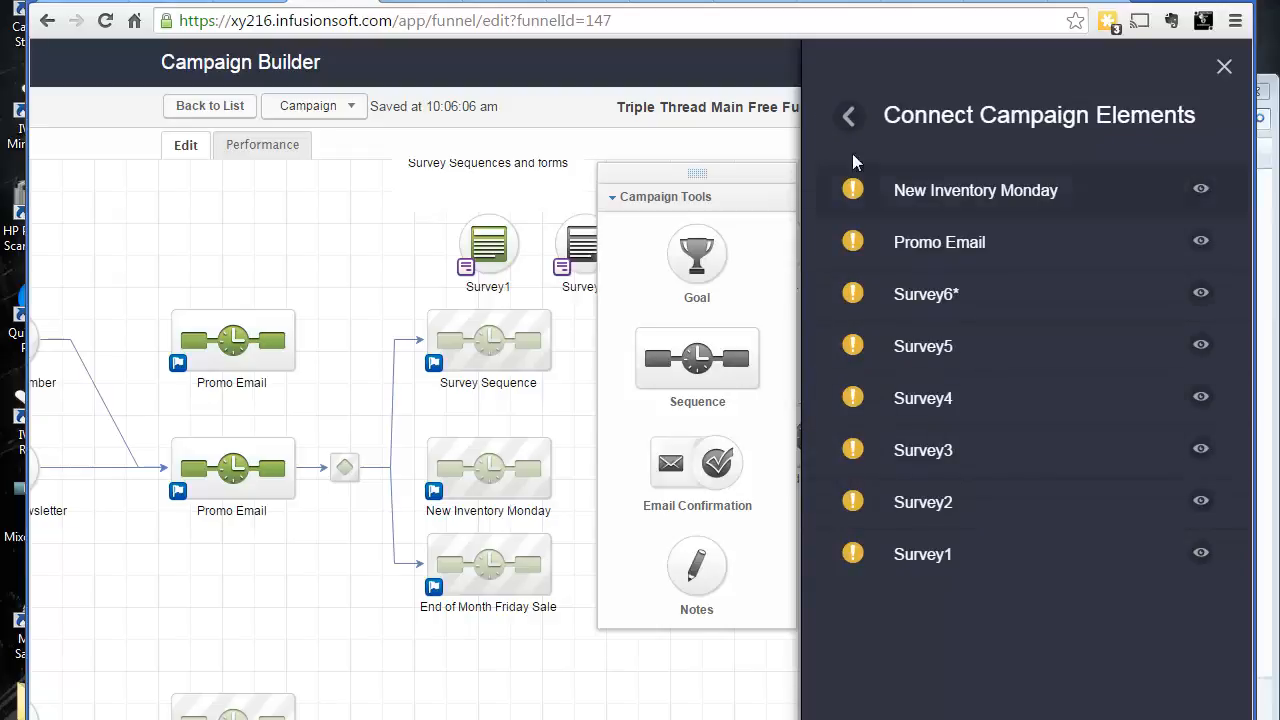
pyautogui.click(848, 117)
# Read through the checklist items and open the list of emails that are not personalized
pyautogui.moveTo(986, 328)
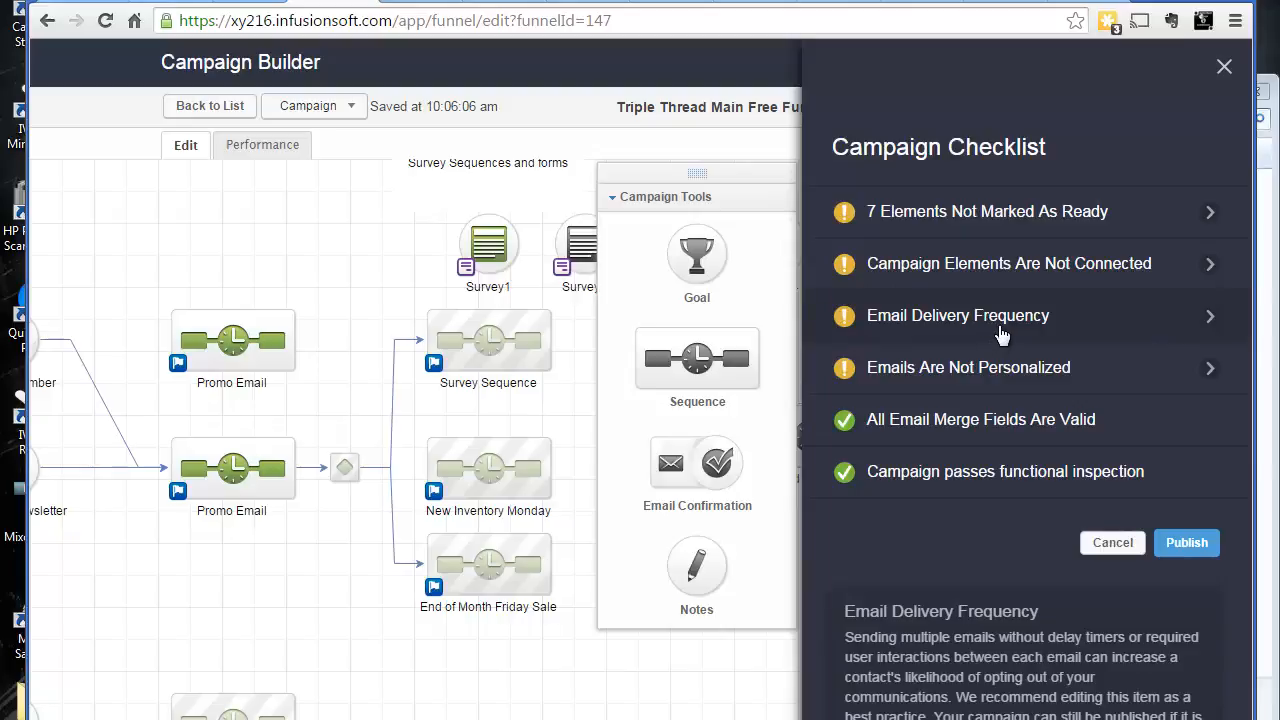
pyautogui.moveTo(968, 428)
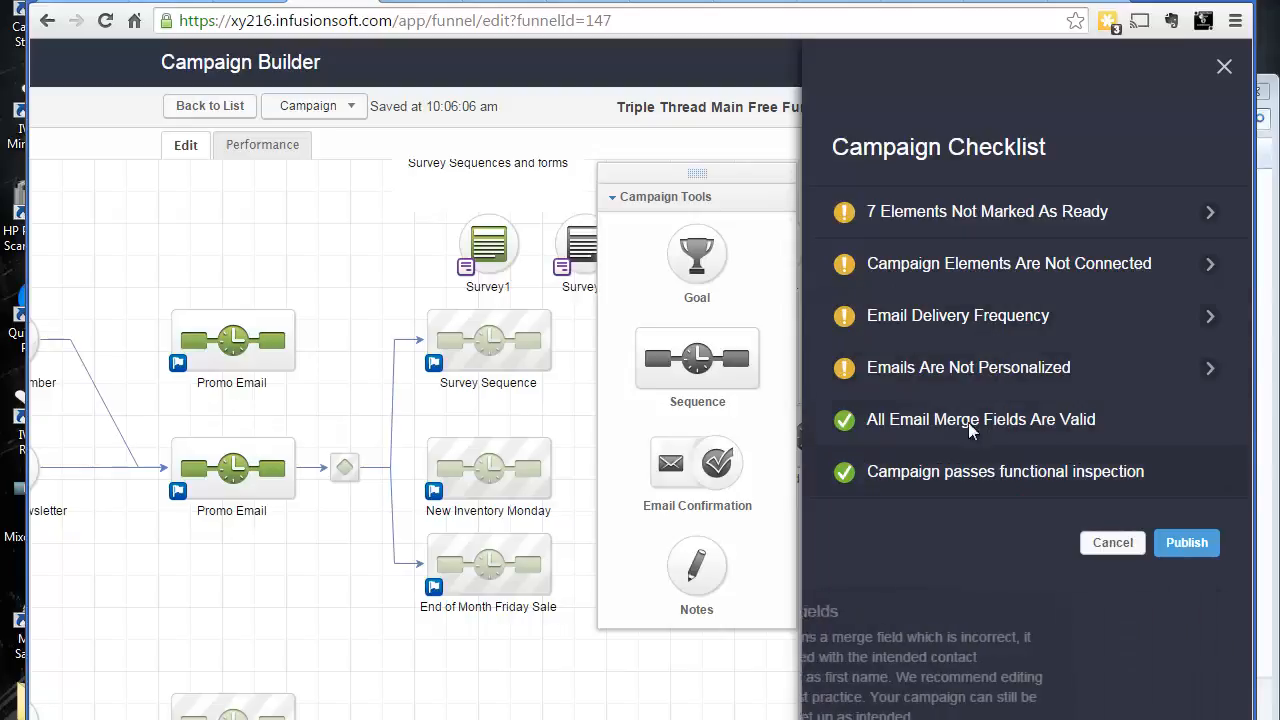
pyautogui.moveTo(978, 370)
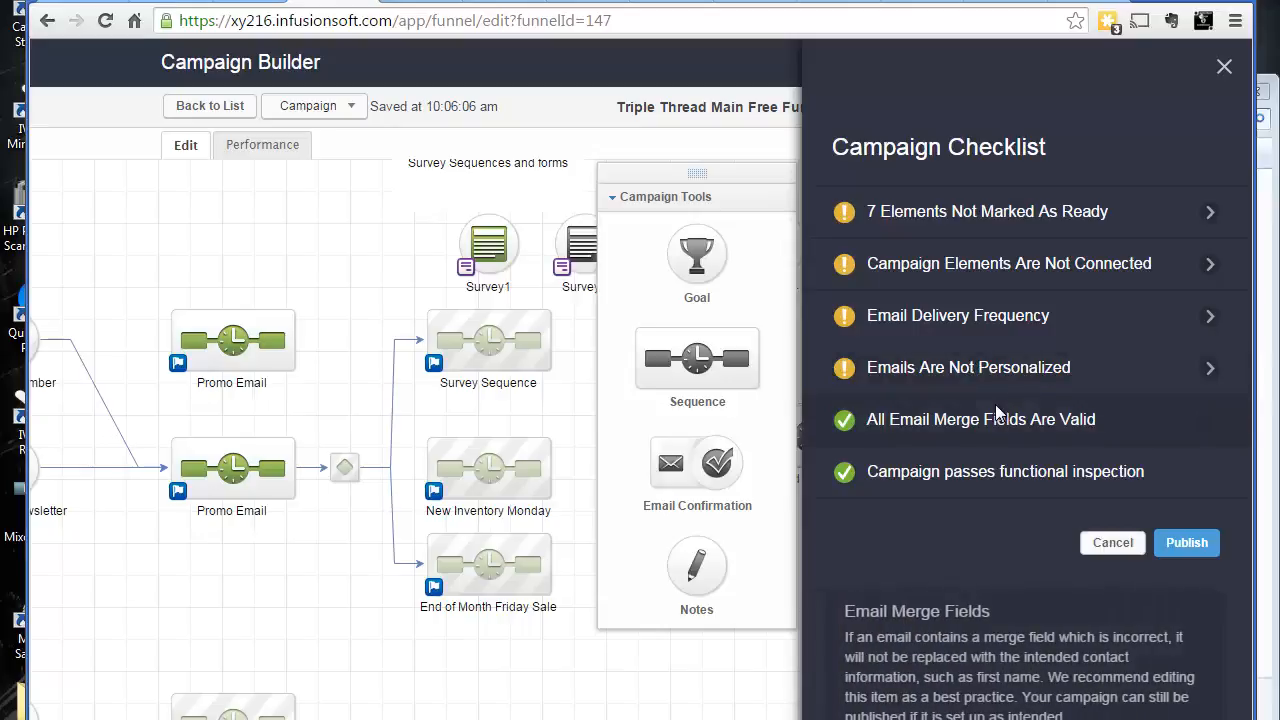
pyautogui.moveTo(988, 240)
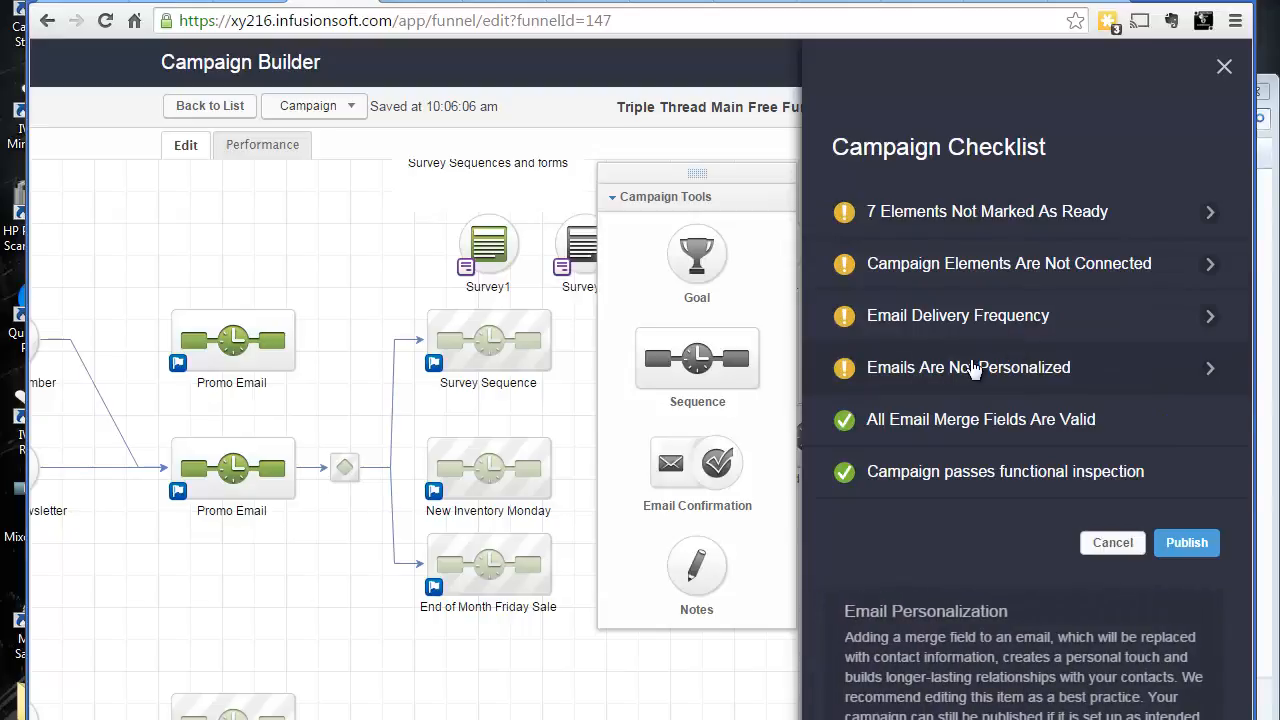
pyautogui.click(972, 368)
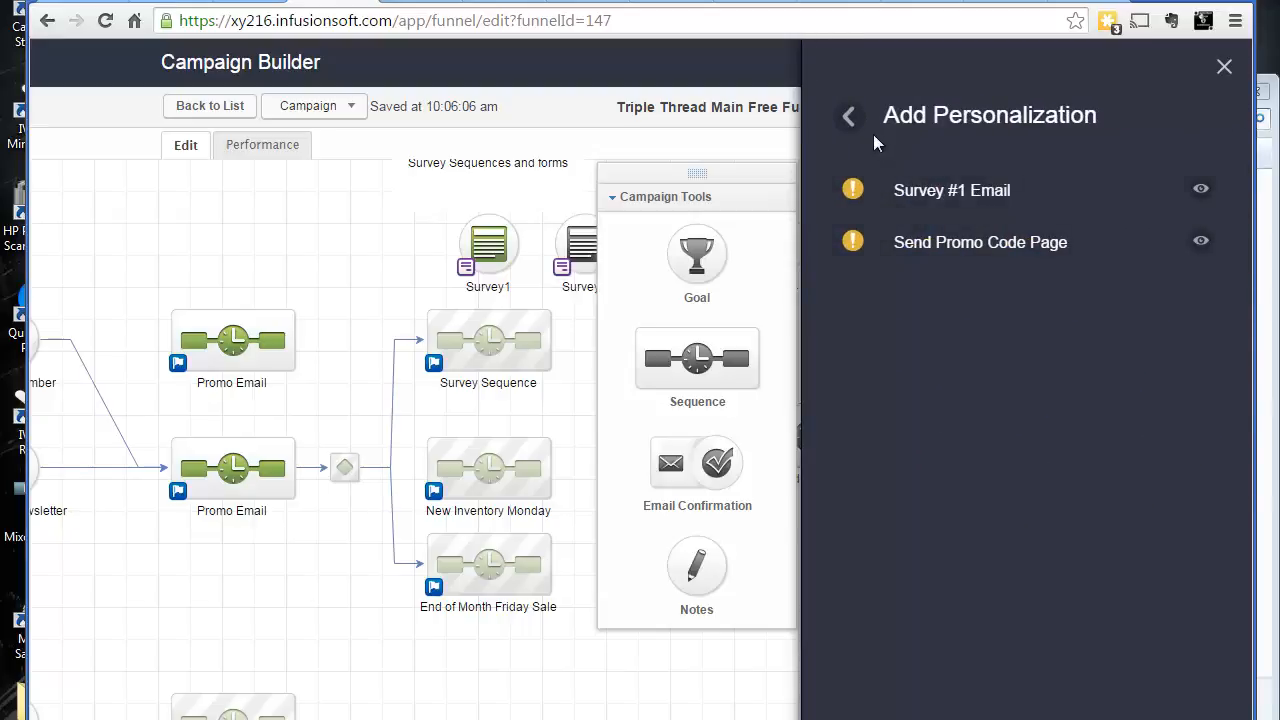
# Go back from the personalization list to the campaign checklist and close it without publishing
pyautogui.click(848, 117)
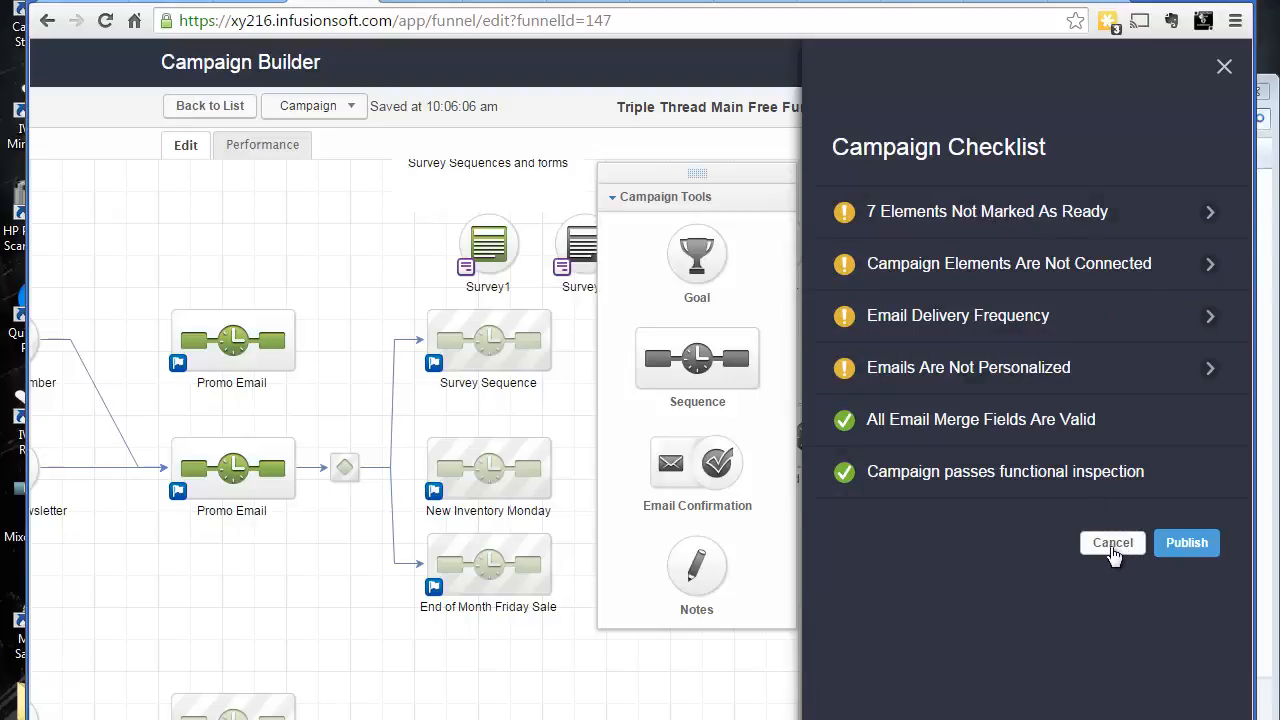
pyautogui.click(1113, 545)
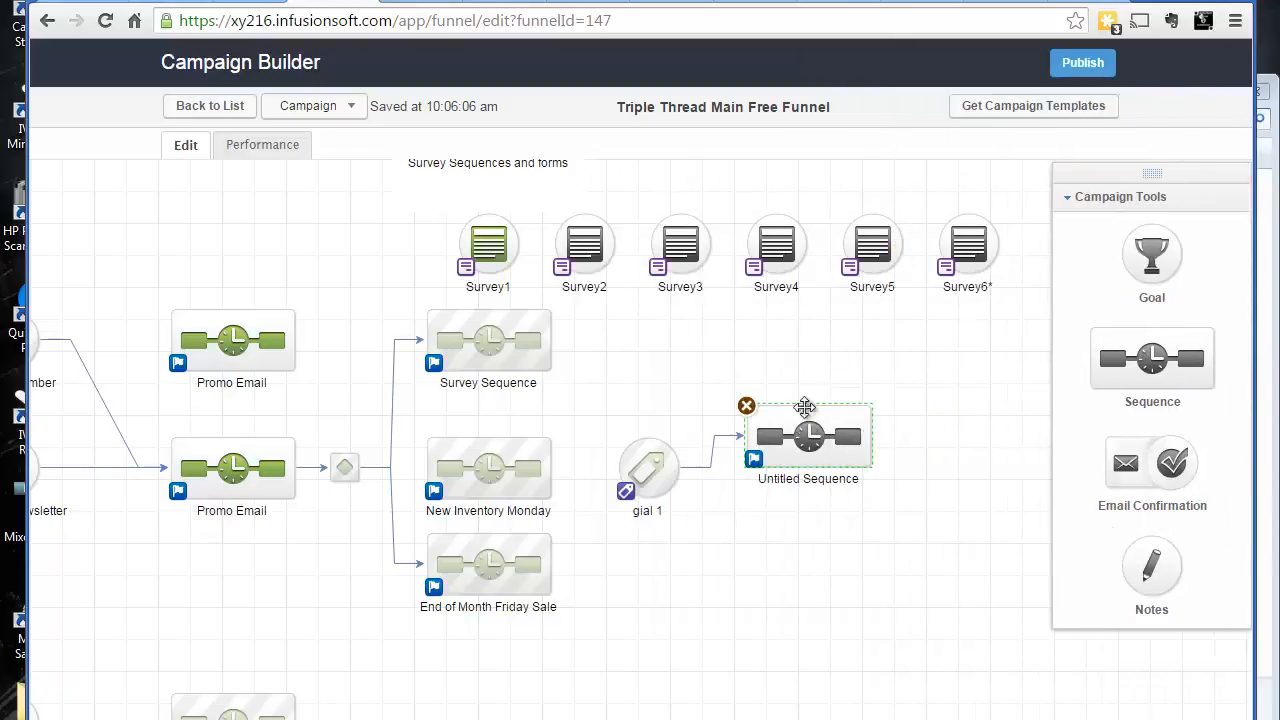
# Delete the Untitled Sequence and the connected gial 1 tag goal from the campaign canvas
pyautogui.click(746, 405)
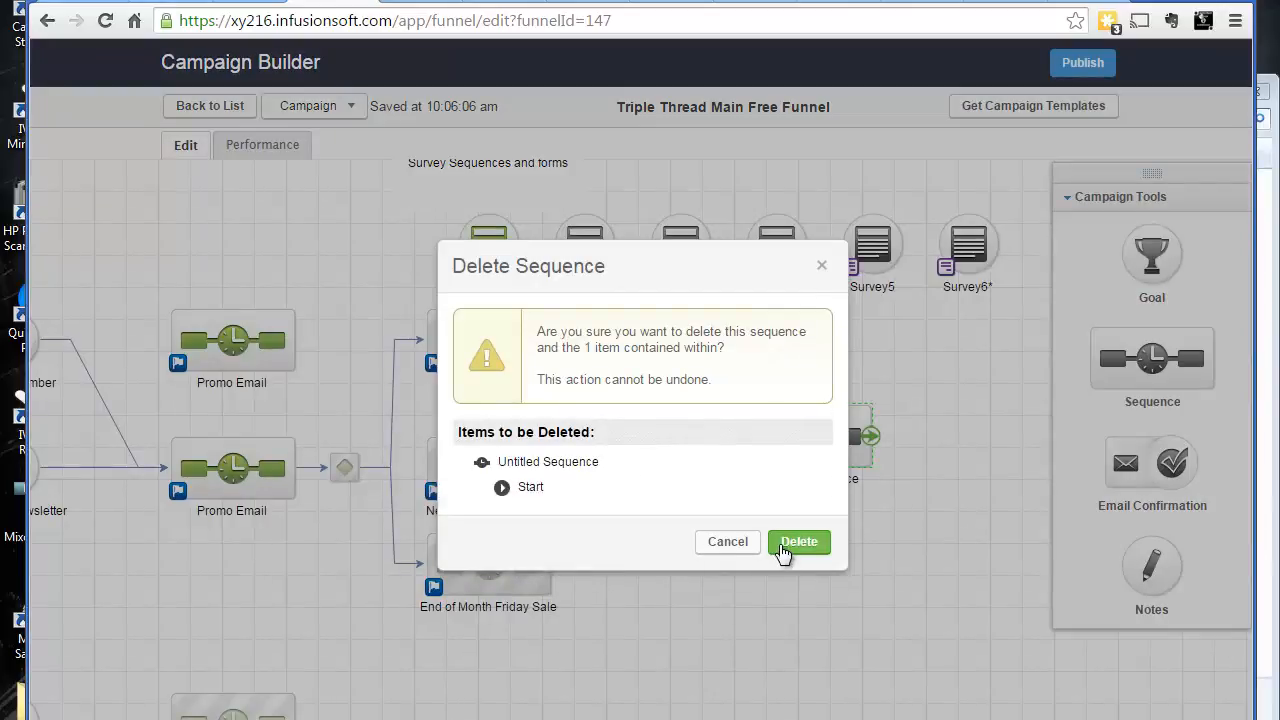
pyautogui.click(785, 545)
pyautogui.click(620, 443)
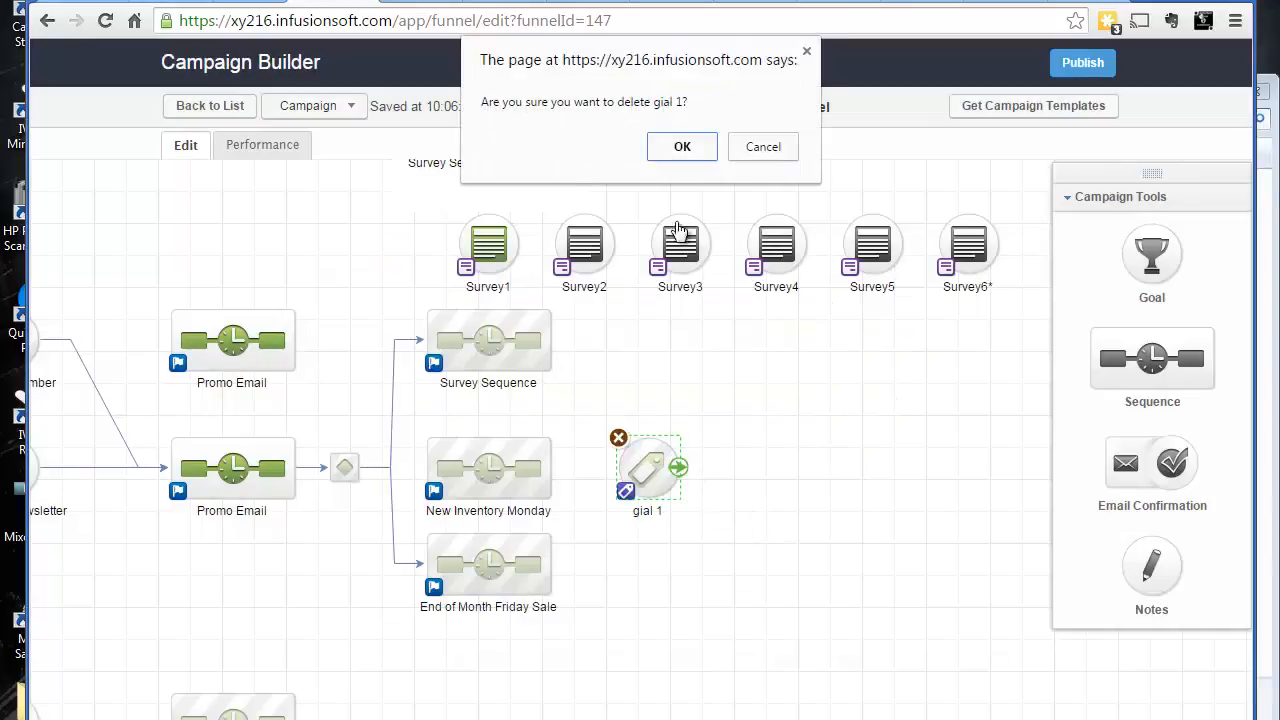
pyautogui.click(700, 148)
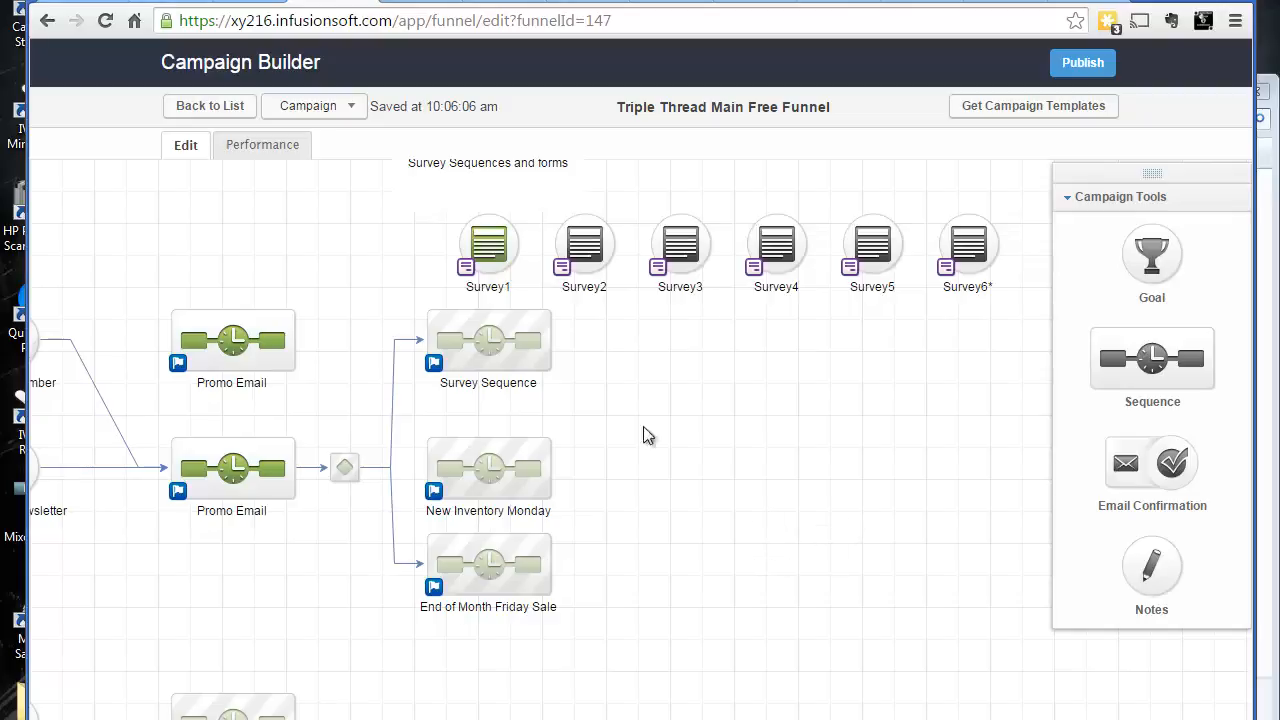
pyautogui.moveTo(680, 463); pyautogui.dragTo(931, 466)
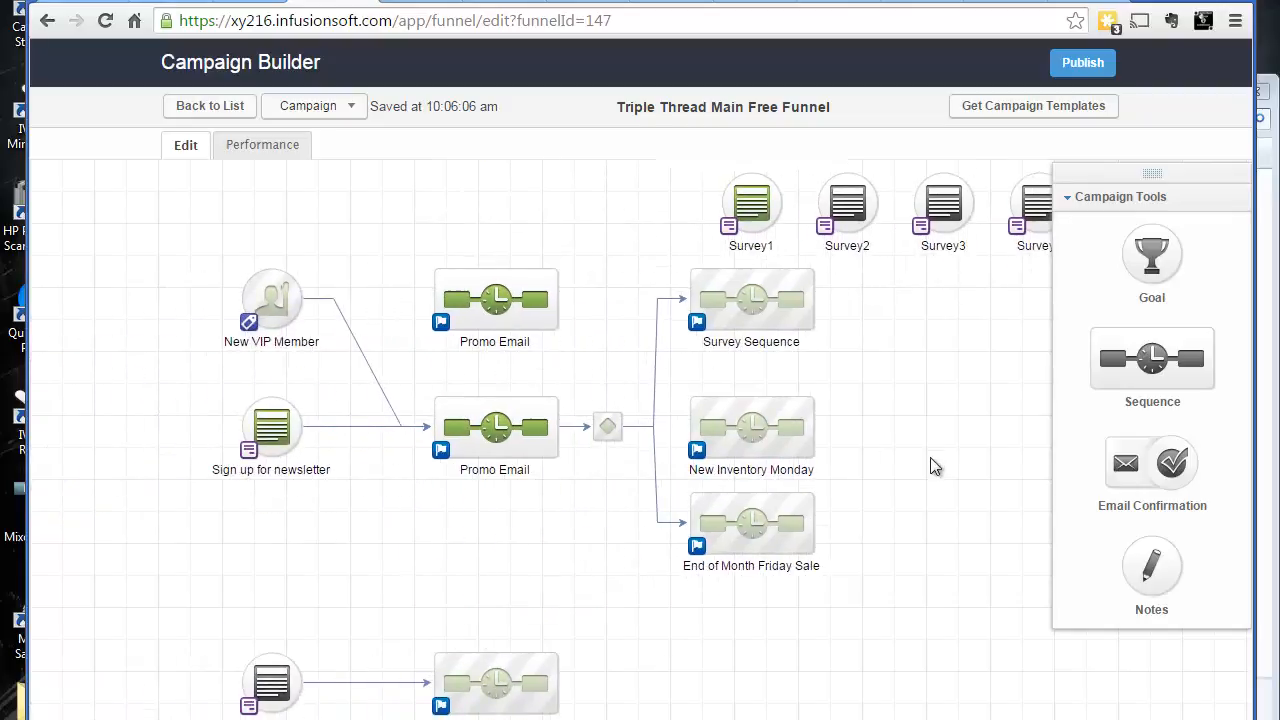